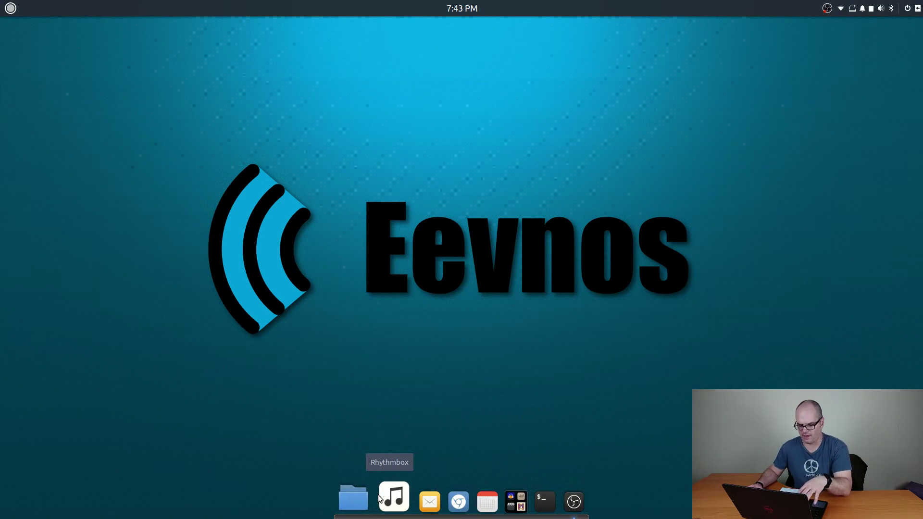
# Peek at the dock's production app stack, then open and close the Home folder and a terminal
pyautogui.click(506, 506)
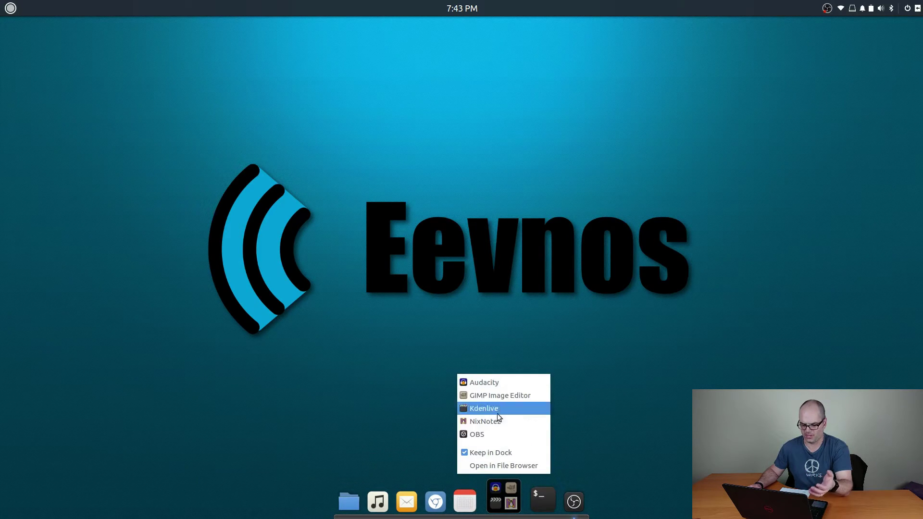
pyautogui.click(647, 413)
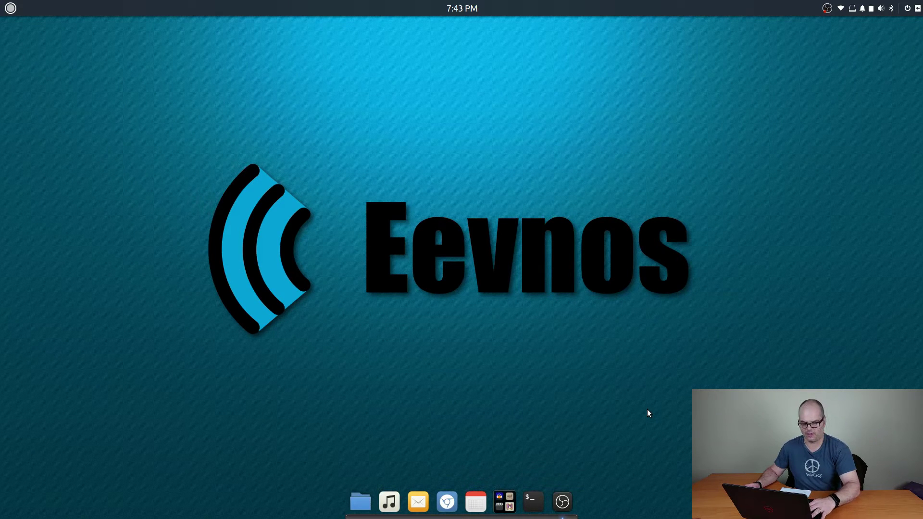
pyautogui.press('super+e')
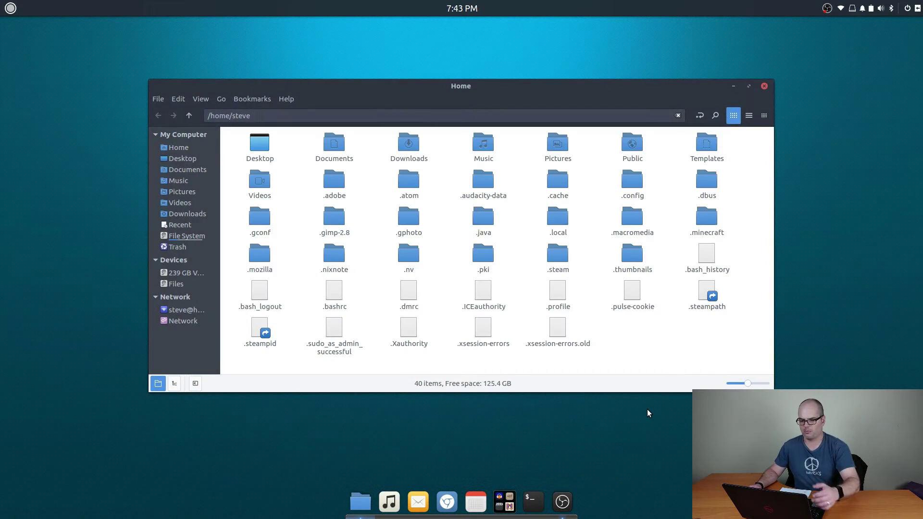
pyautogui.click(765, 86)
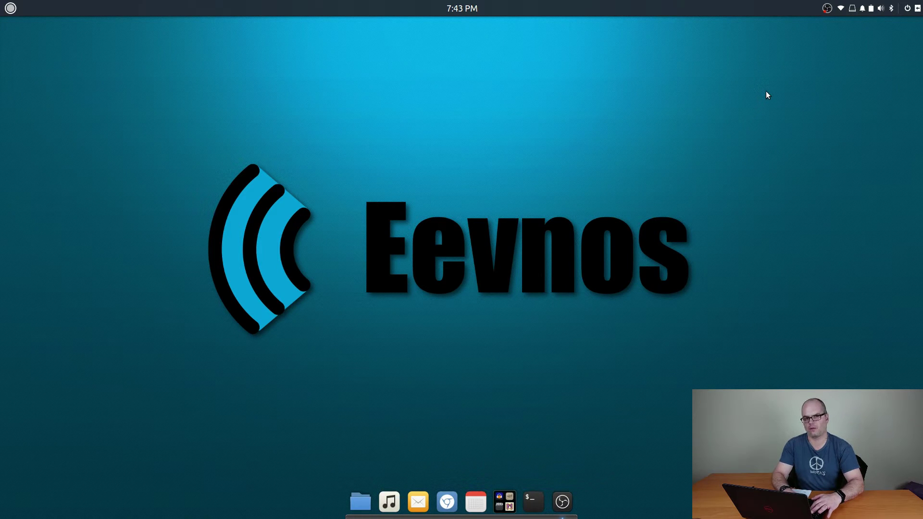
pyautogui.hotkey('ctrl', 'alt', 't')
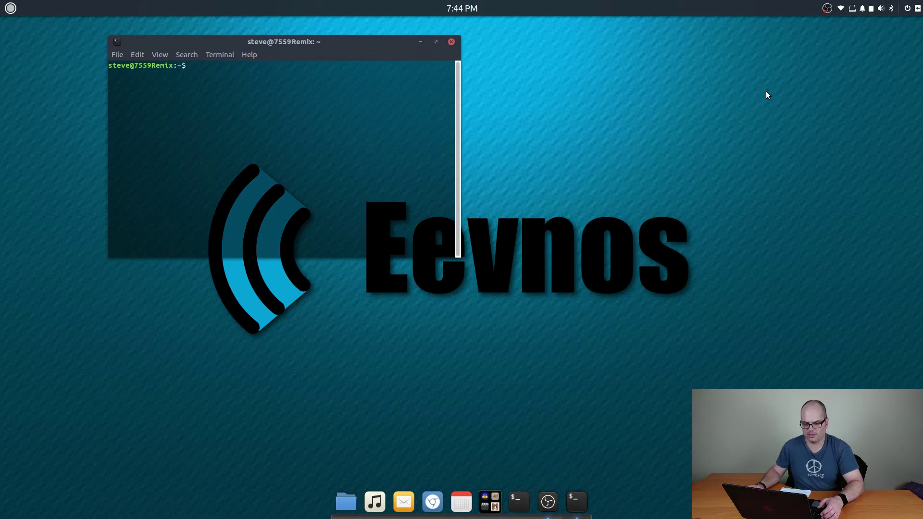
pyautogui.click(451, 42)
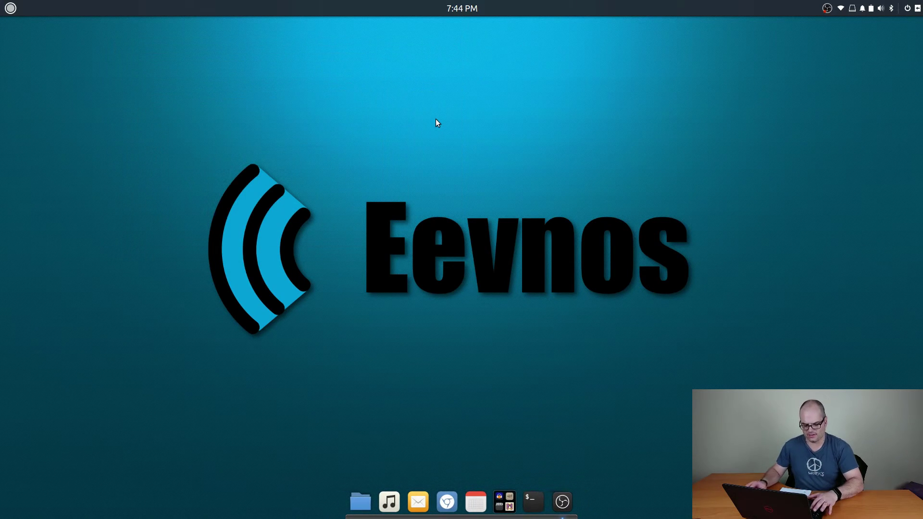
# Launch Settings from the app menu and show the Keyboard shortcuts page
pyautogui.press('super')
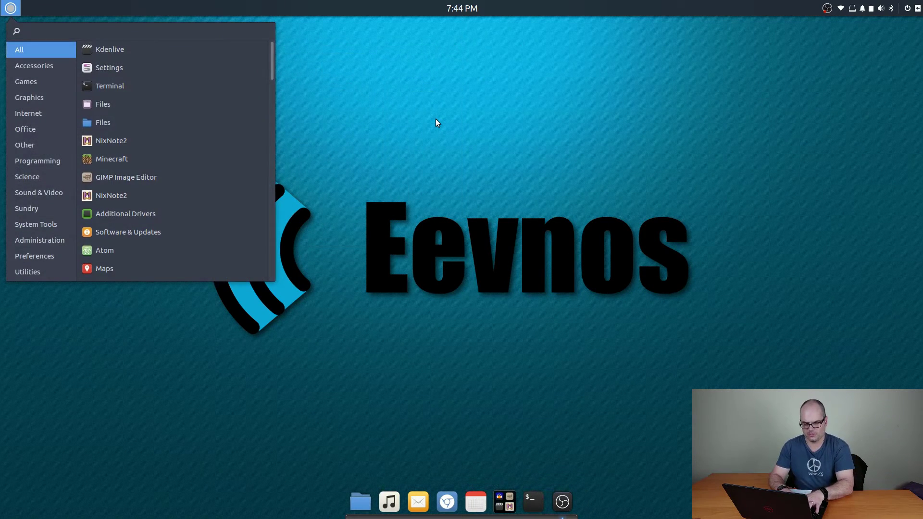
pyautogui.write('settings')
pyautogui.press('Return')
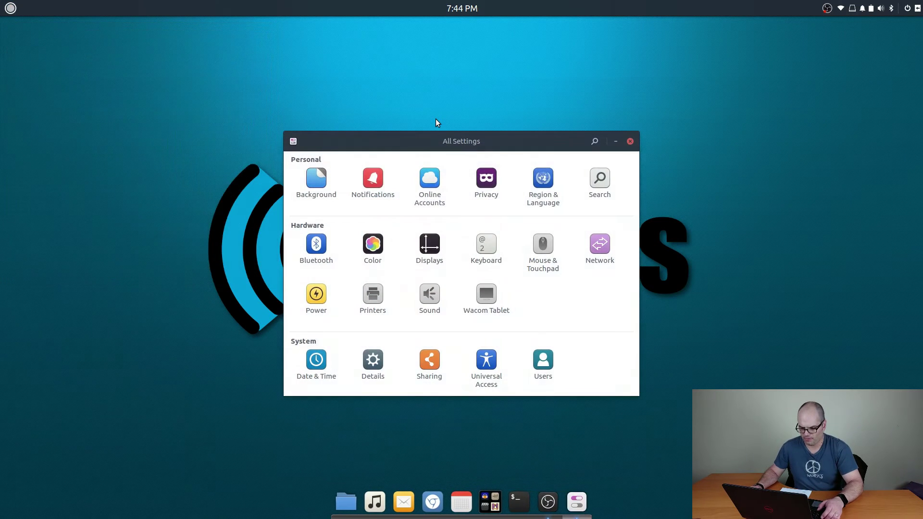
pyautogui.click(500, 264)
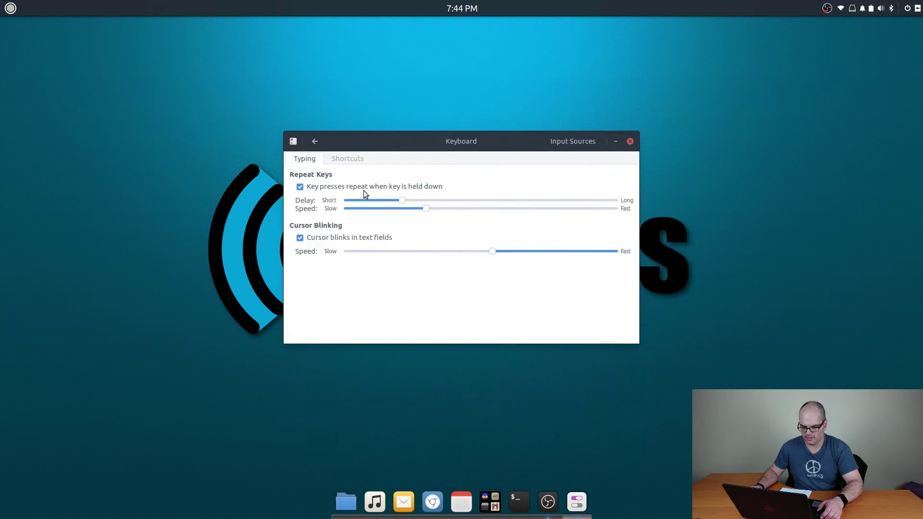
pyautogui.click(348, 161)
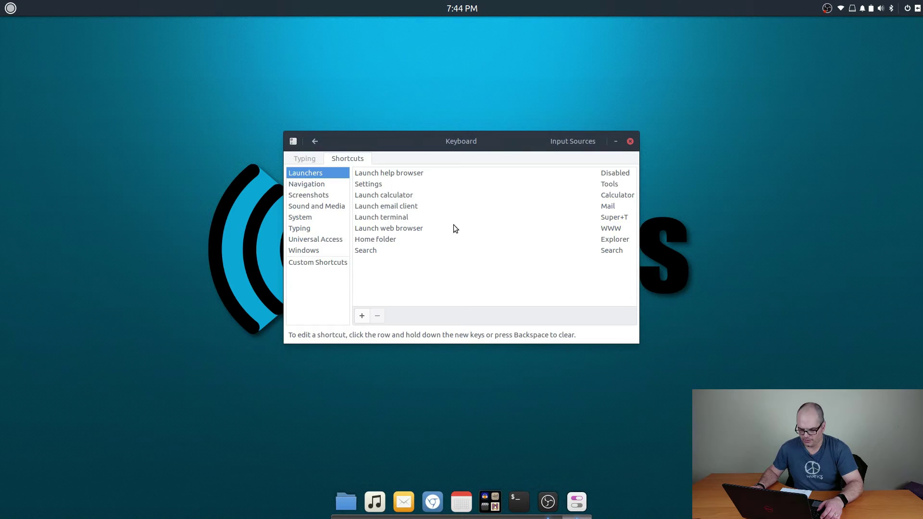
# Check that Launch terminal stays on Super+T, then view the Custom Shortcuts list
pyautogui.click(614, 221)
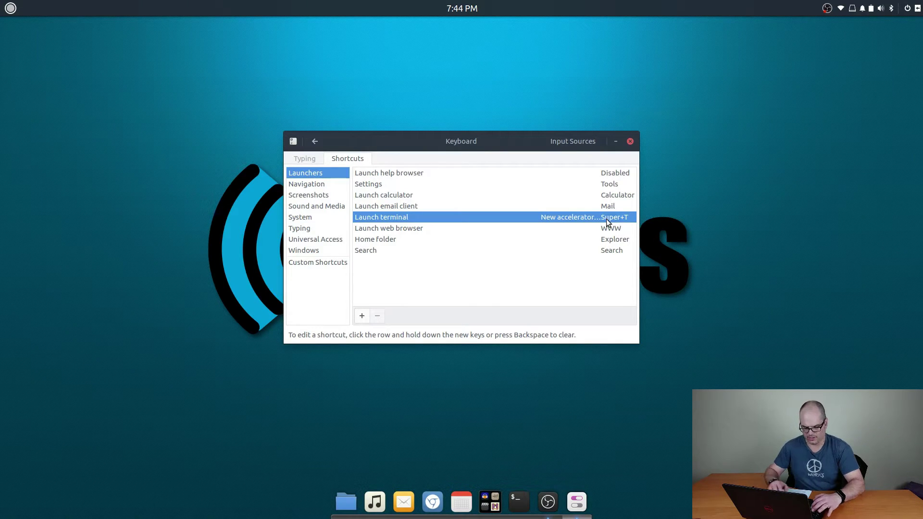
pyautogui.press('super+t')
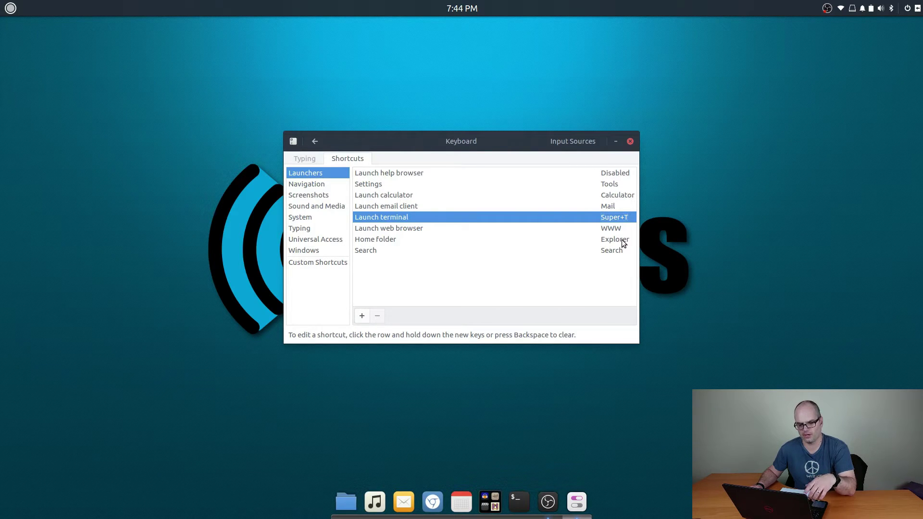
pyautogui.click(328, 264)
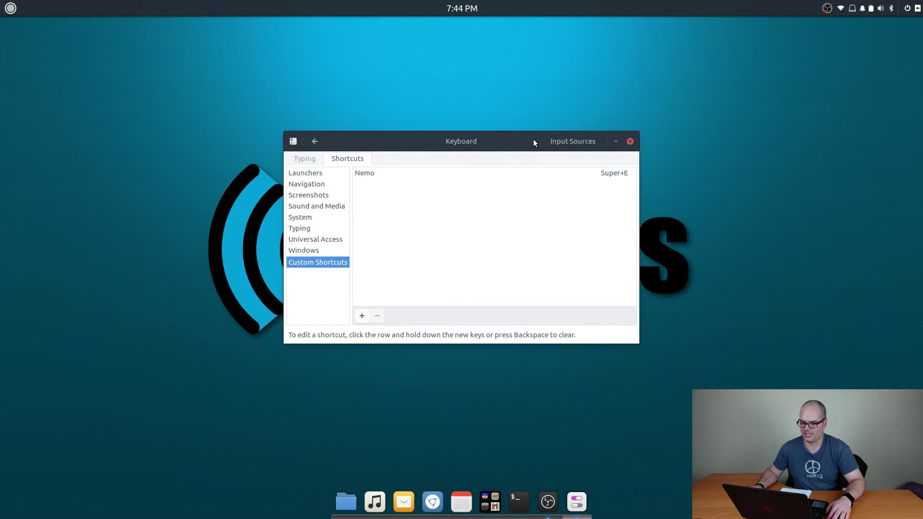
# Close the Keyboard settings window
pyautogui.click(630, 141)
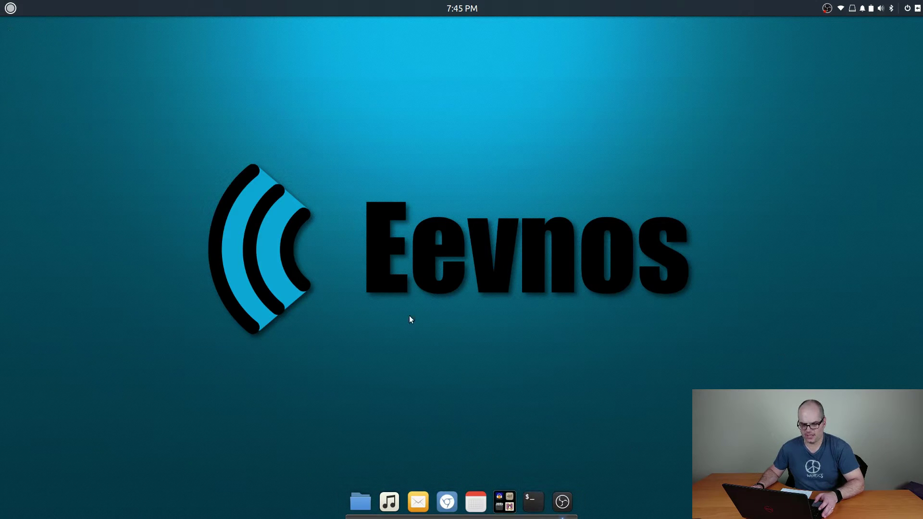
pyautogui.click(10, 10)
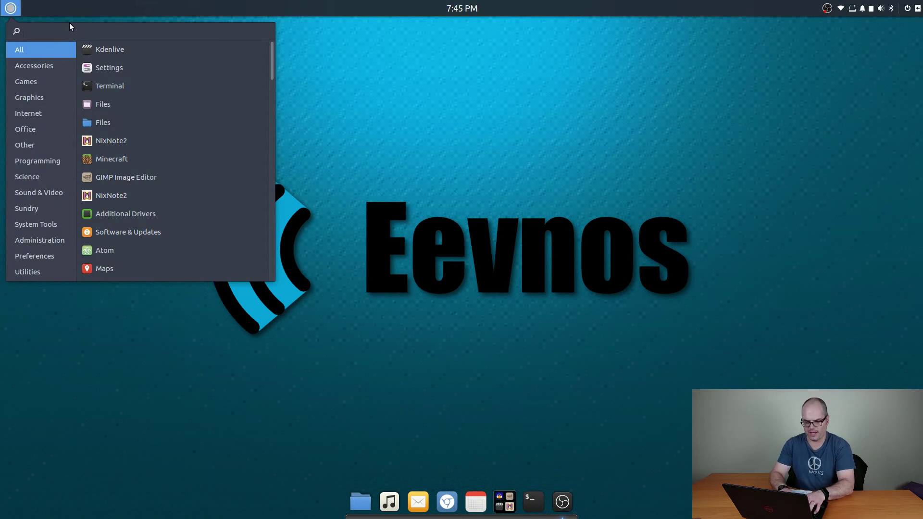
pyautogui.write('file')
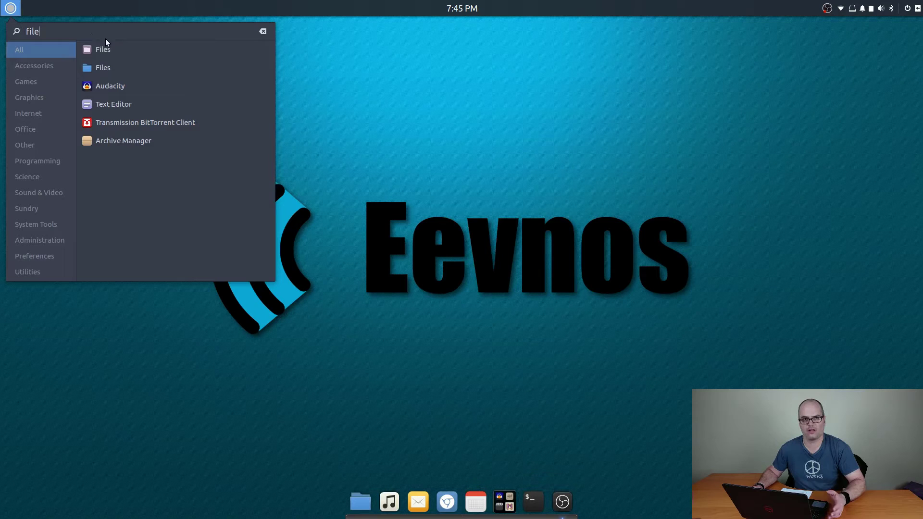
pyautogui.click(102, 52)
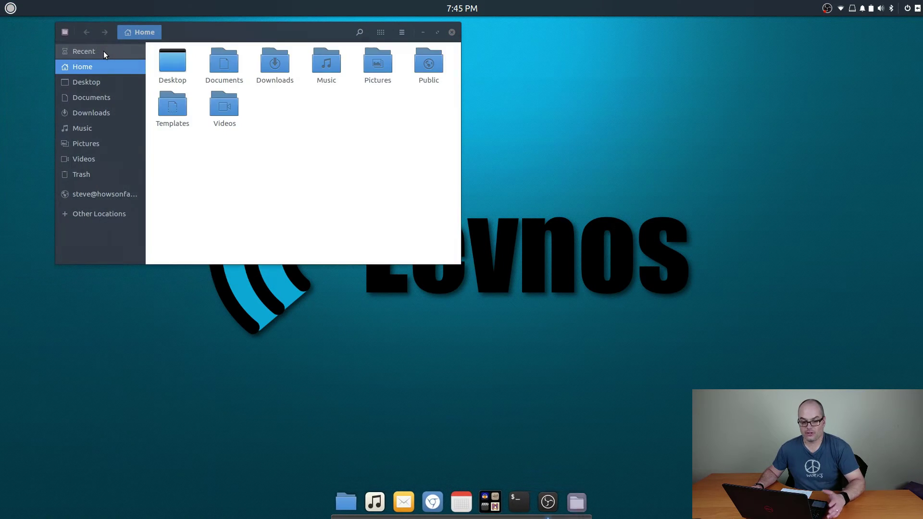
pyautogui.moveTo(194, 33); pyautogui.dragTo(182, 56)
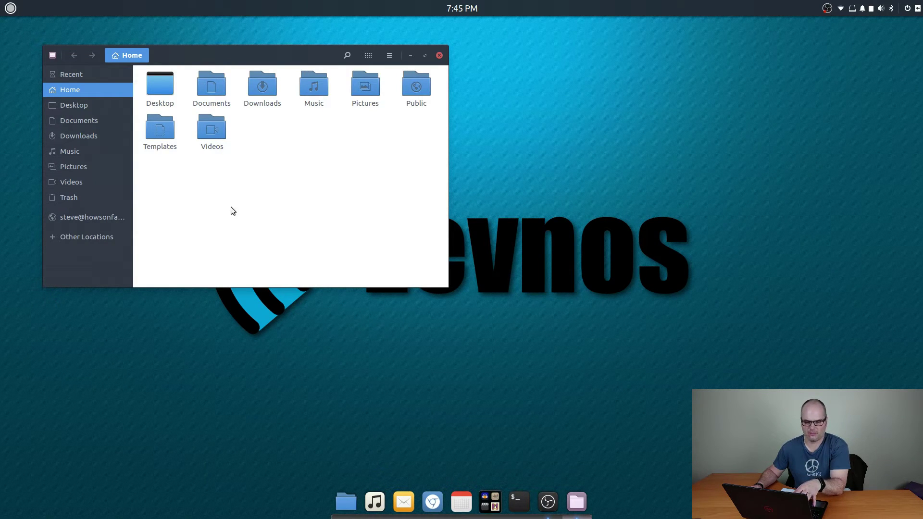
pyautogui.click(439, 56)
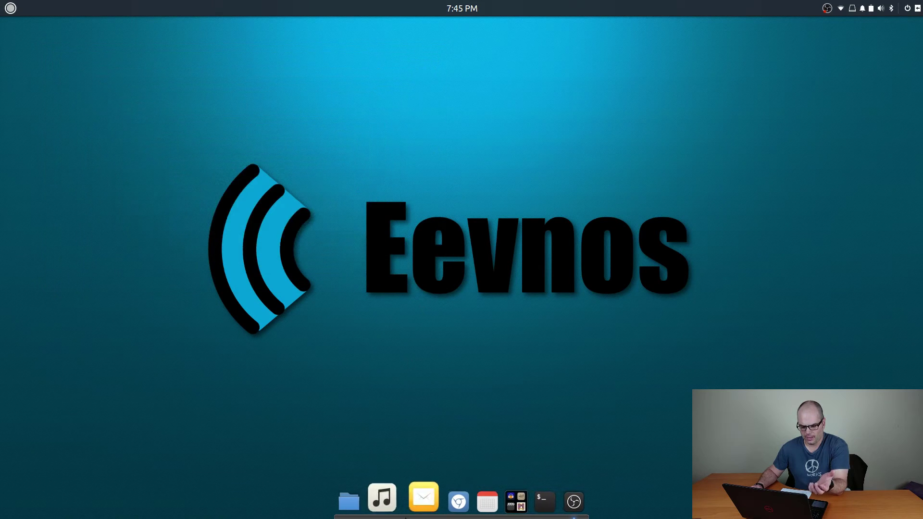
# Open the Home folder in Nemo, move the window up-left and split it into two panes
pyautogui.click(356, 500)
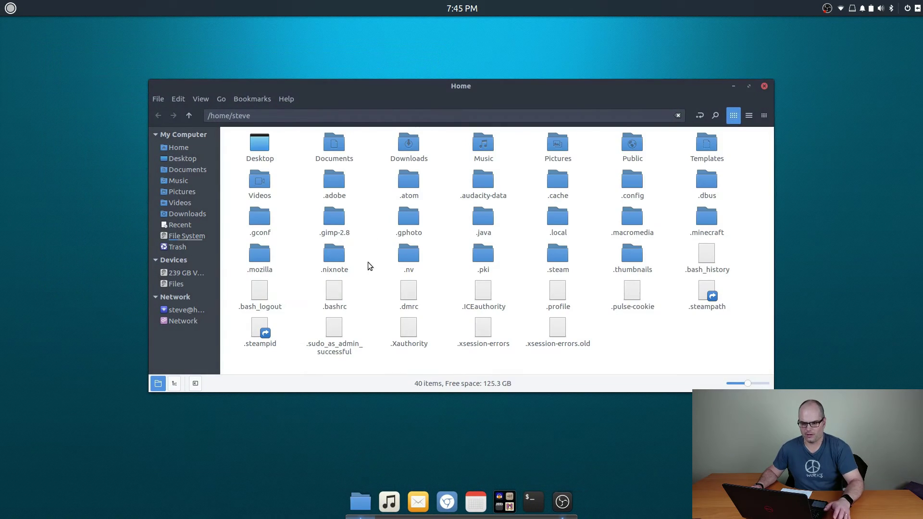
pyautogui.moveTo(333, 87); pyautogui.dragTo(292, 72)
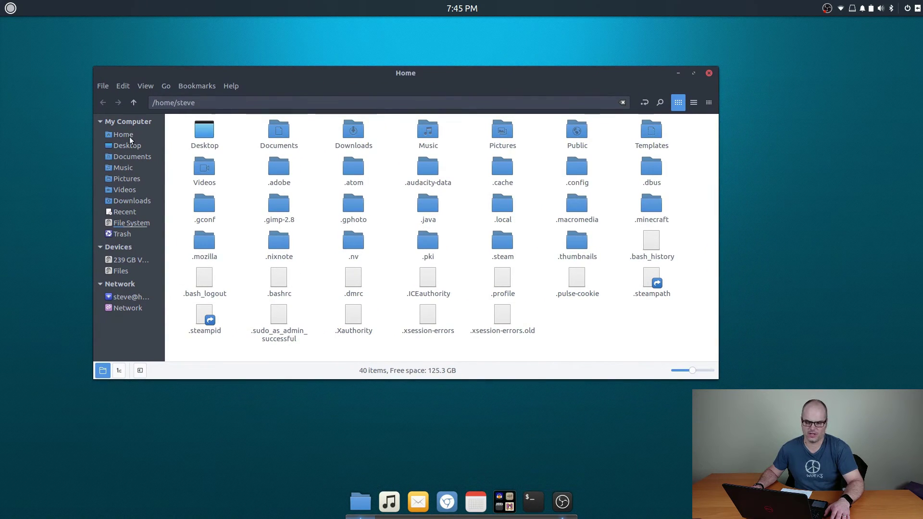
pyautogui.click(149, 86)
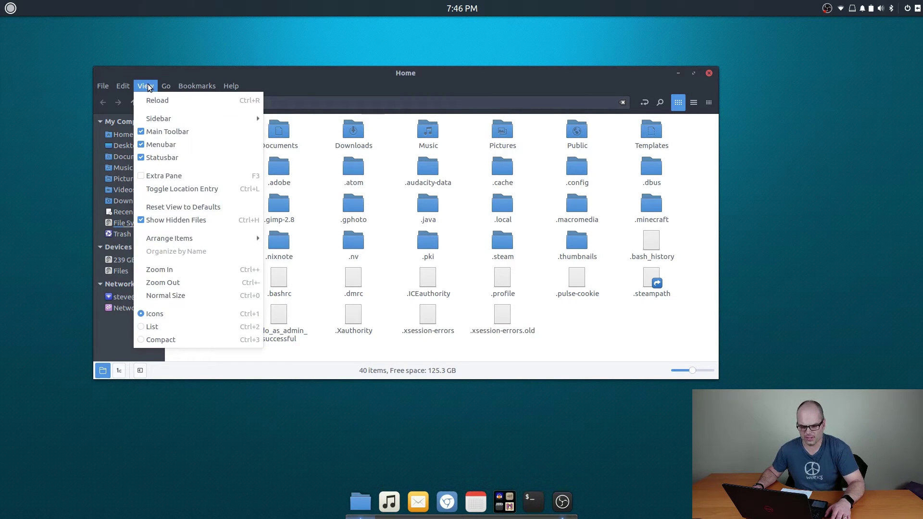
pyautogui.click(154, 173)
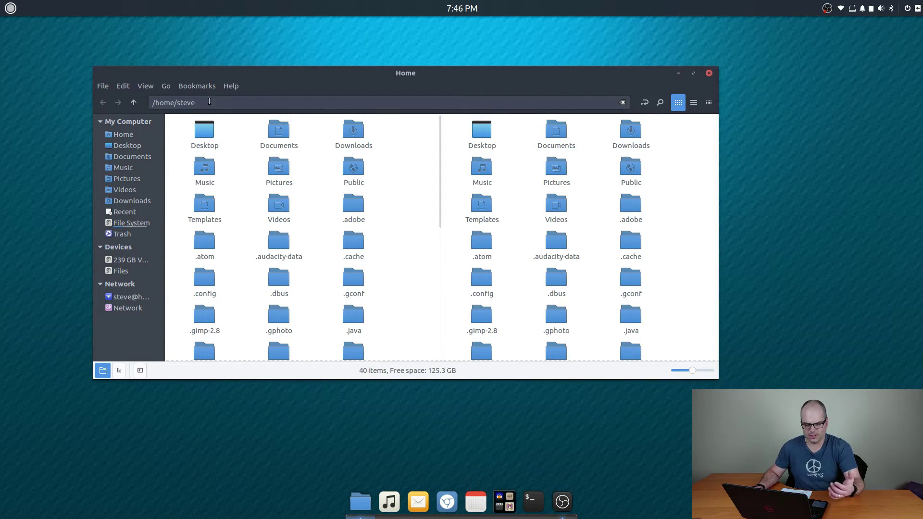
# Browse to the Windows shares at smb://192.168.1.10
pyautogui.hotkey('ctrl', 'l')
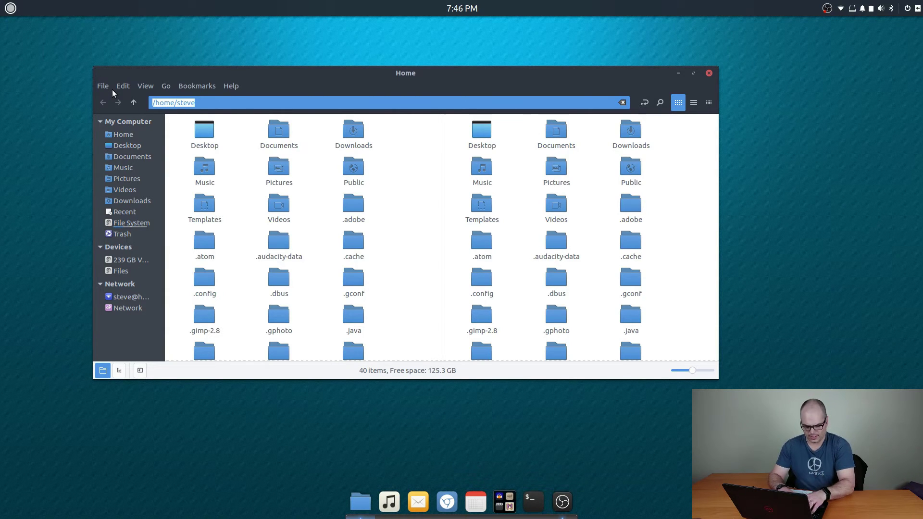
pyautogui.write('smb')
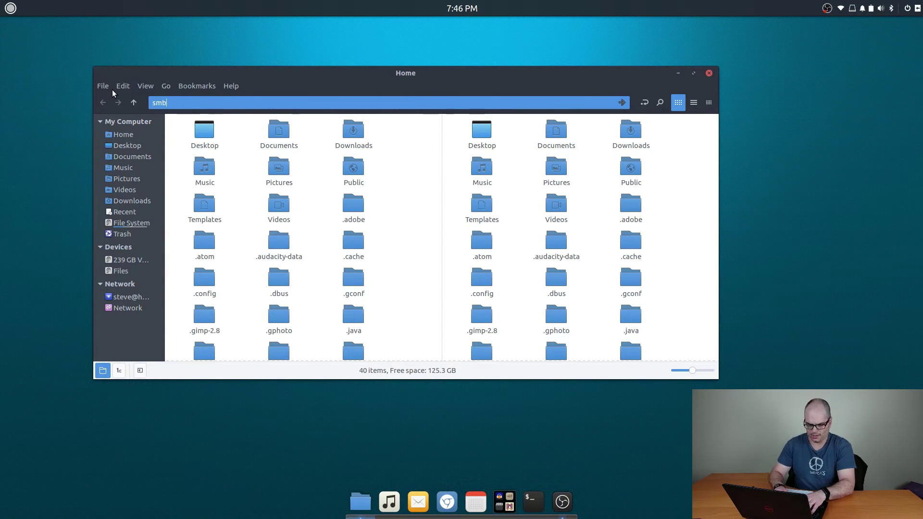
pyautogui.write('://192')
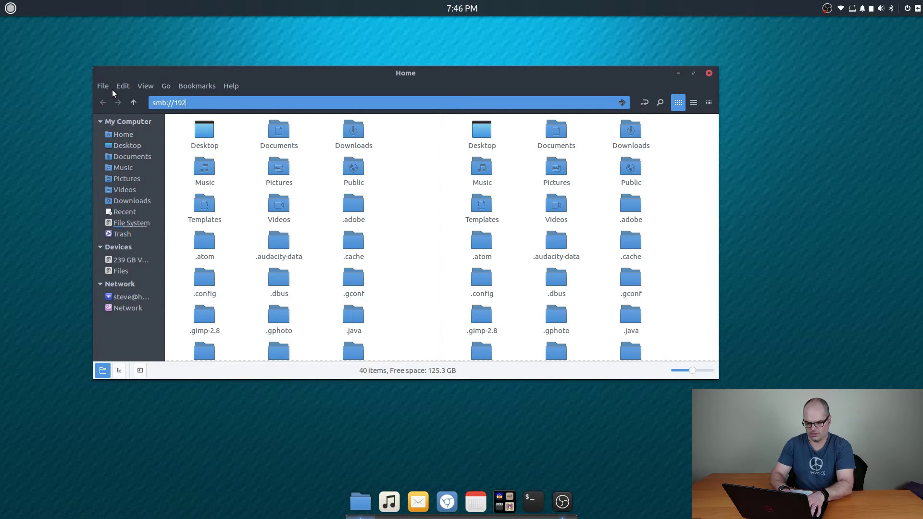
pyautogui.write('.168.1.10')
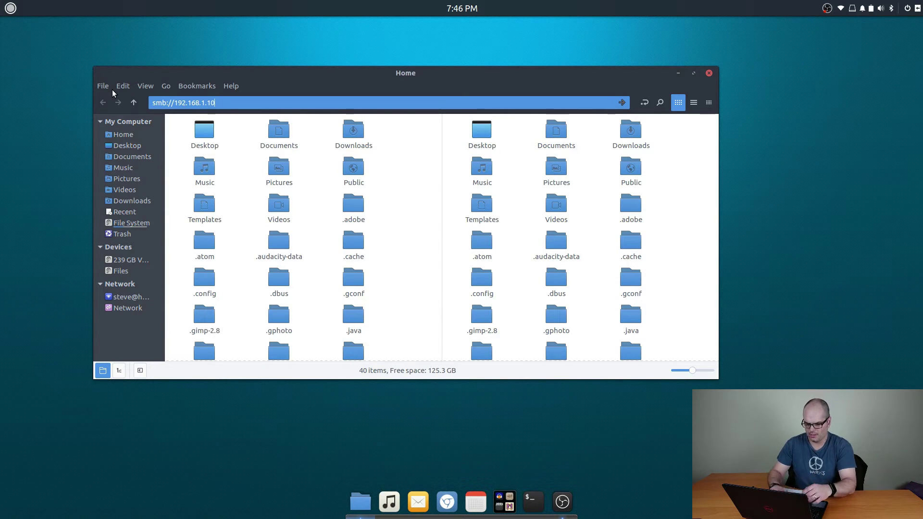
pyautogui.press('Return')
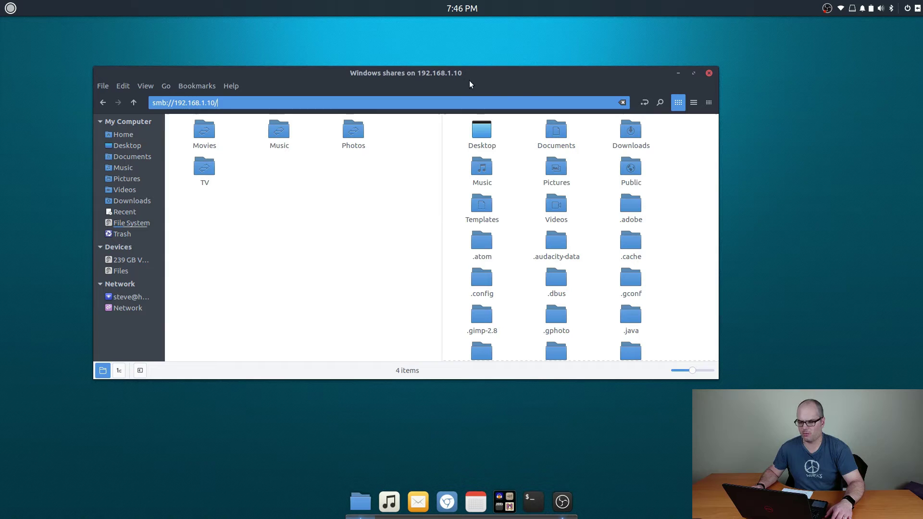
pyautogui.click(709, 74)
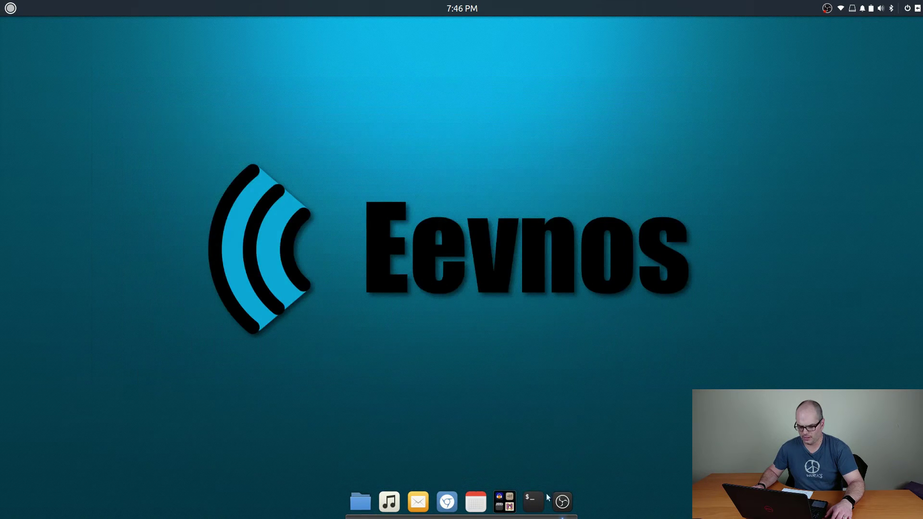
pyautogui.click(540, 501)
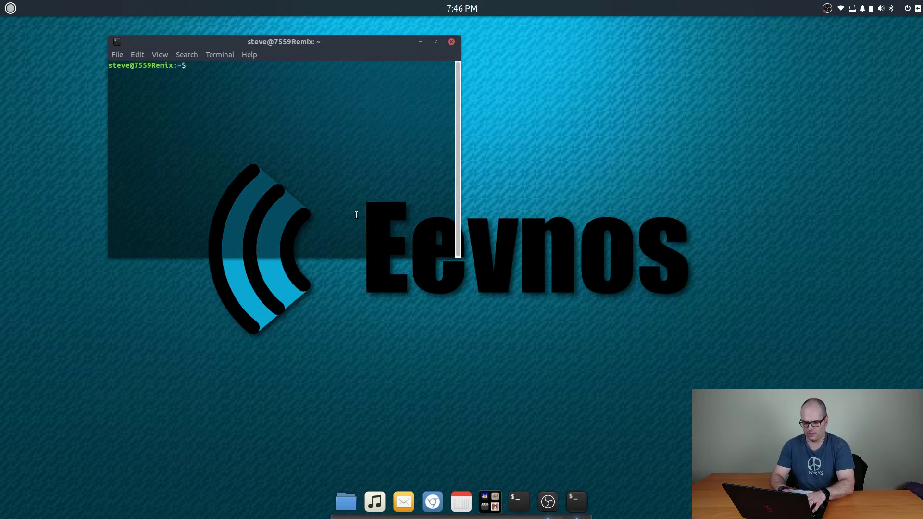
pyautogui.write('sudo ap')
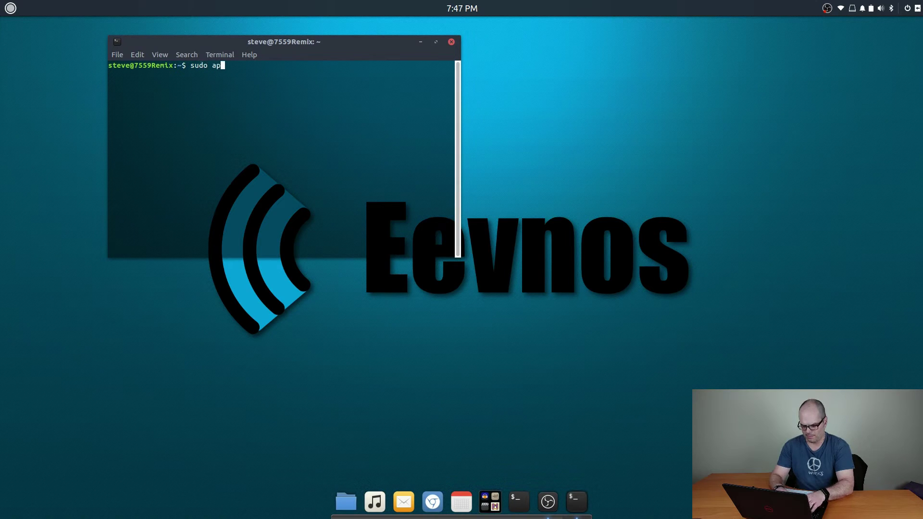
pyautogui.write('t-get instal')
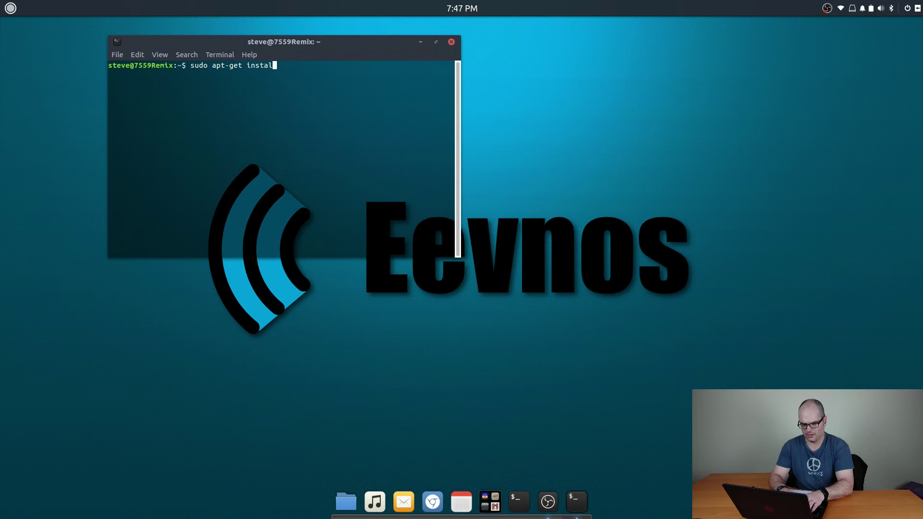
pyautogui.write('l nemo')
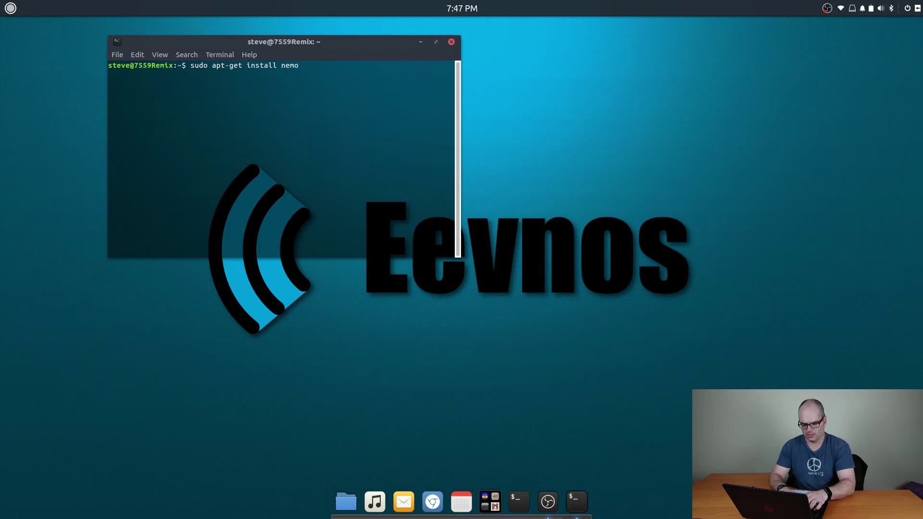
pyautogui.write('exit')
pyautogui.press('Return')
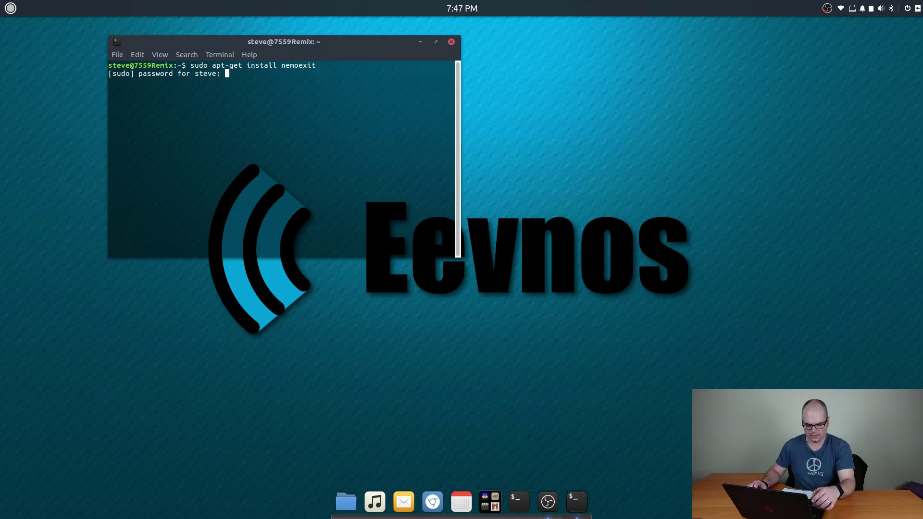
pyautogui.click(451, 42)
pyautogui.click(339, 173)
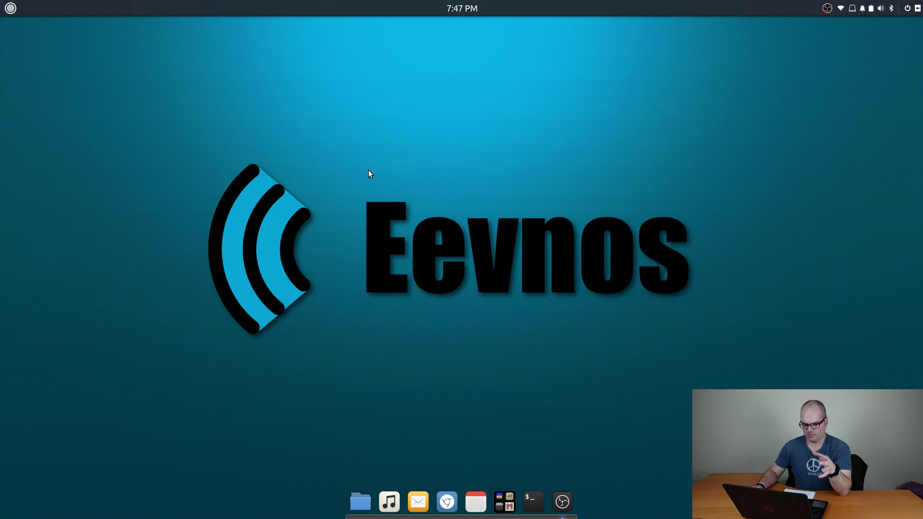
# Launch Kdenlive from the dock's production app stack
pyautogui.click(501, 501)
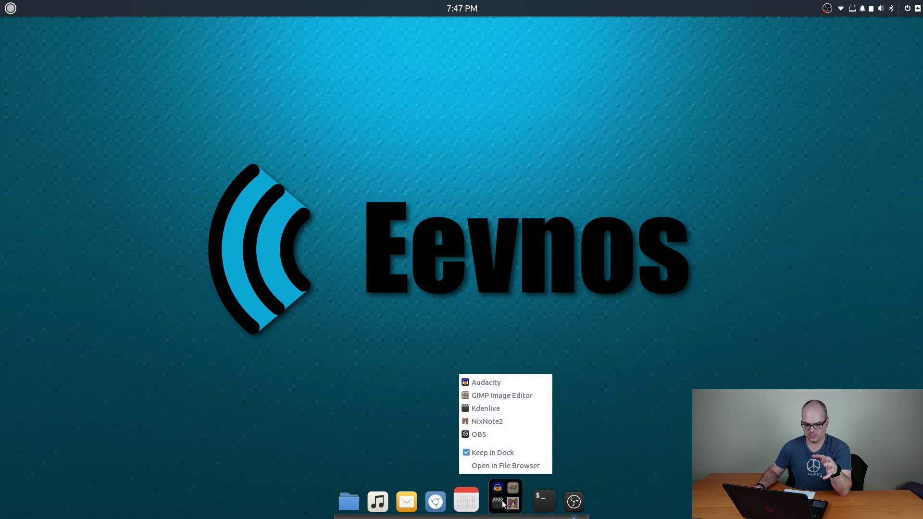
pyautogui.click(500, 409)
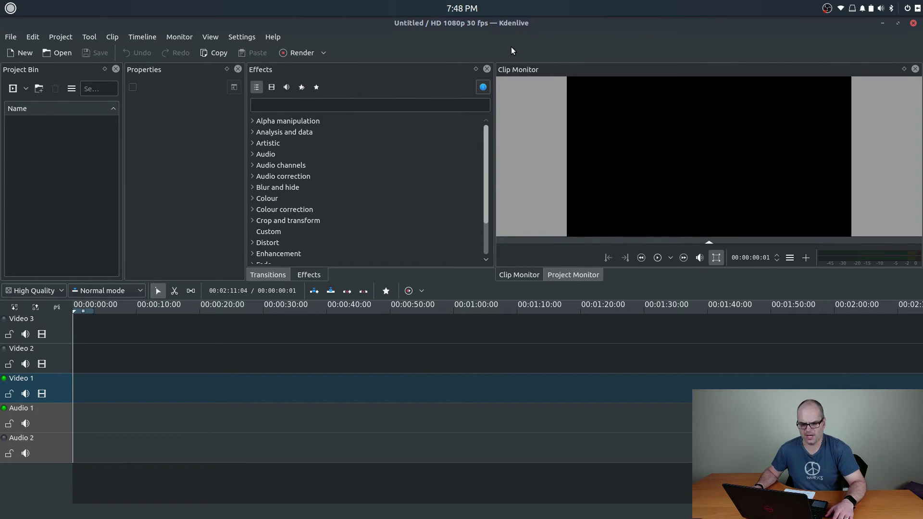
pyautogui.click(268, 37)
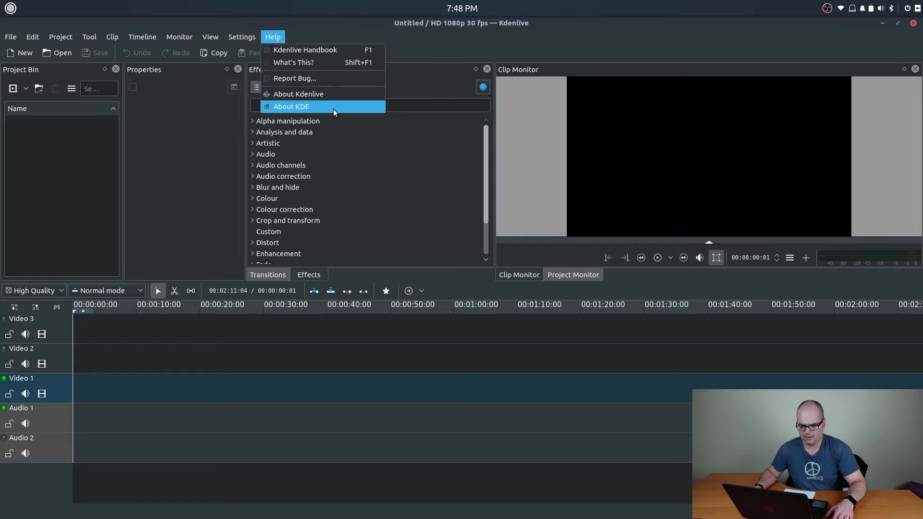
pyautogui.click(325, 94)
pyautogui.click(419, 196)
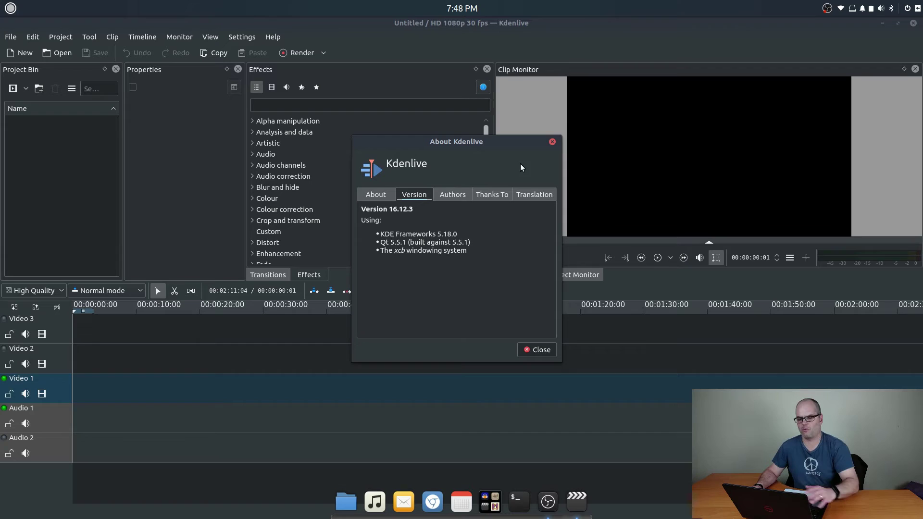
pyautogui.click(552, 142)
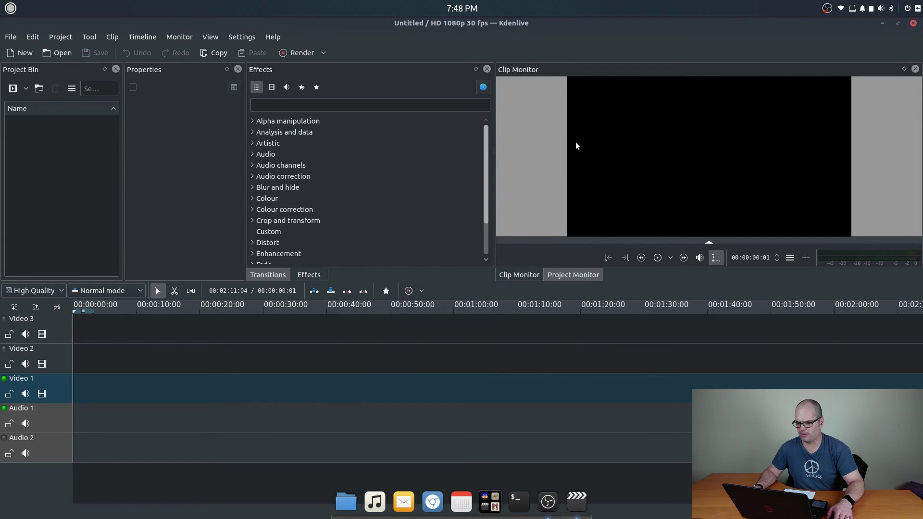
# Quit Kdenlive and launch GIMP Image Editor from the production app stack
pyautogui.click(913, 22)
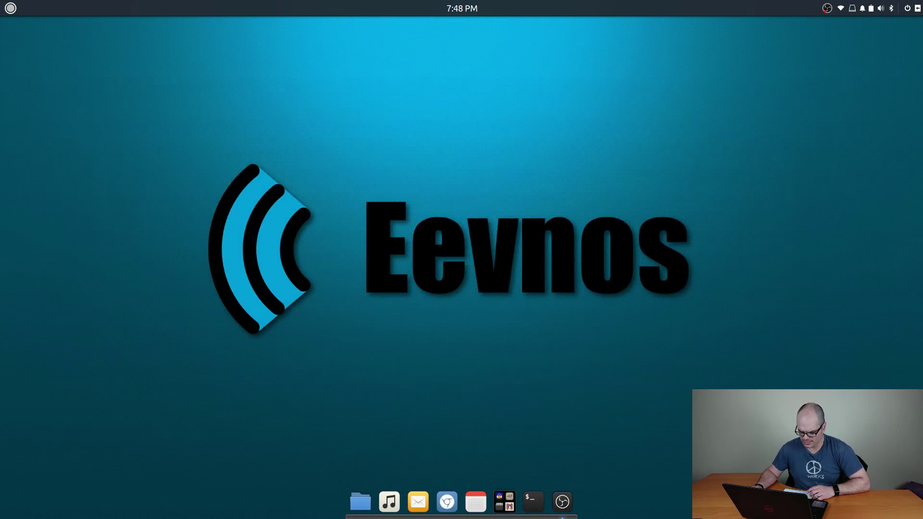
pyautogui.click(517, 497)
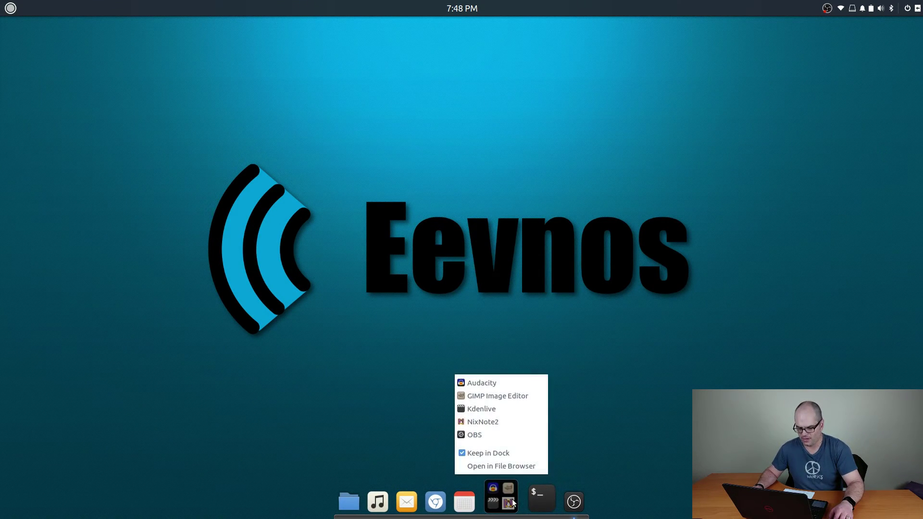
pyautogui.click(516, 398)
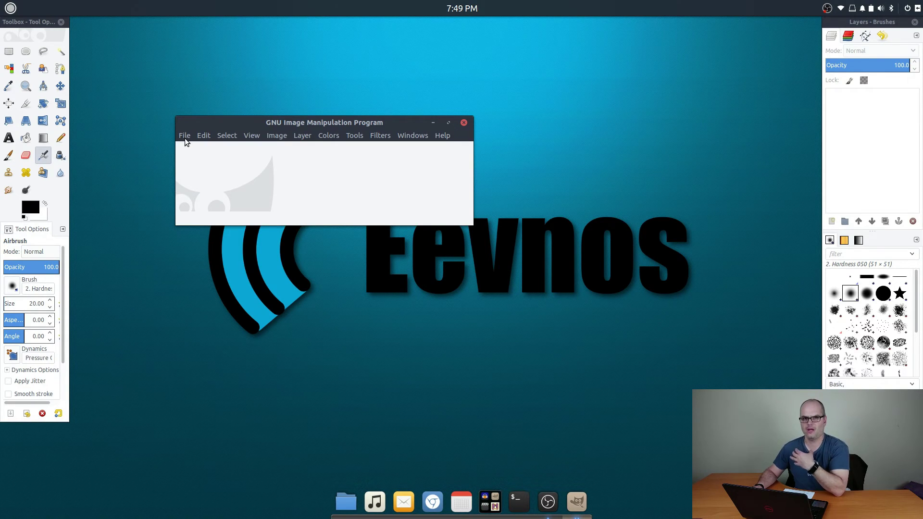
# Close GIMP, launch Audacity from the production stack, dismiss its welcome message and reposition it
pyautogui.click(464, 122)
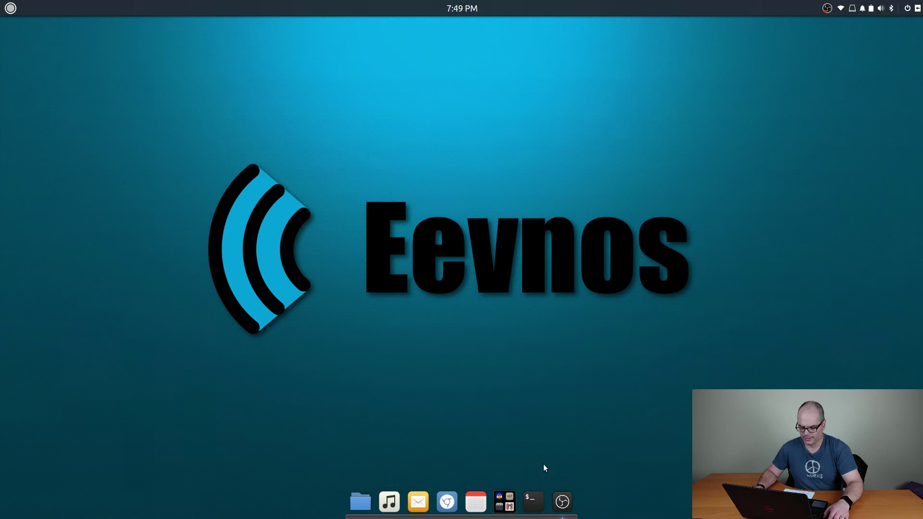
pyautogui.rightClick(511, 502)
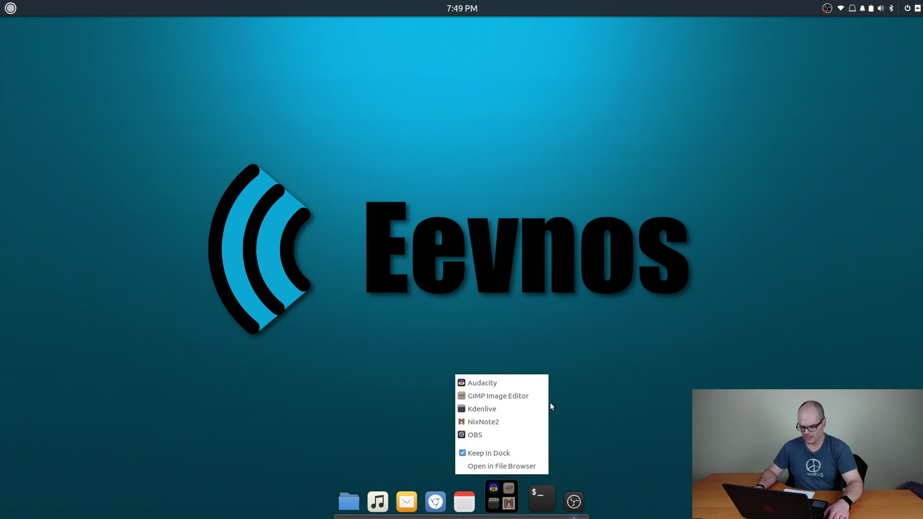
pyautogui.click(505, 385)
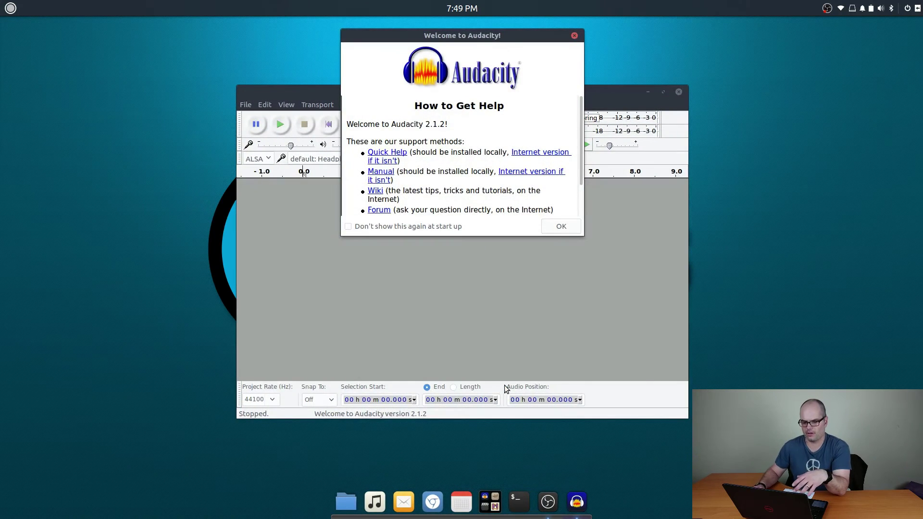
pyautogui.click(575, 36)
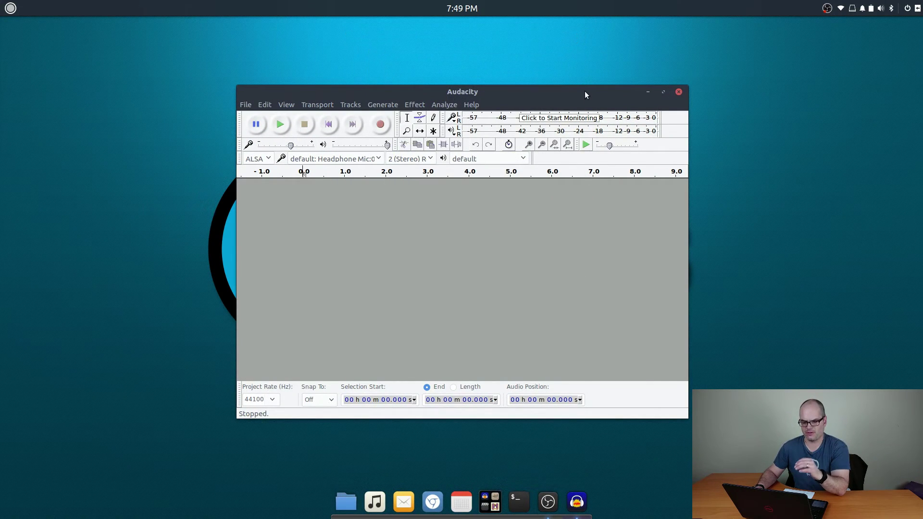
pyautogui.moveTo(585, 92); pyautogui.dragTo(566, 99)
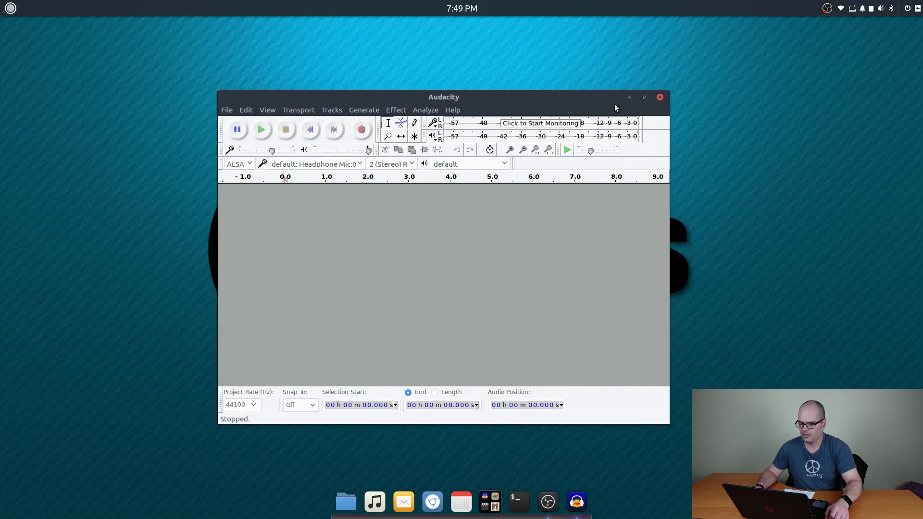
# Close Audacity, then open and dismiss the Vid_Production app stack
pyautogui.click(662, 99)
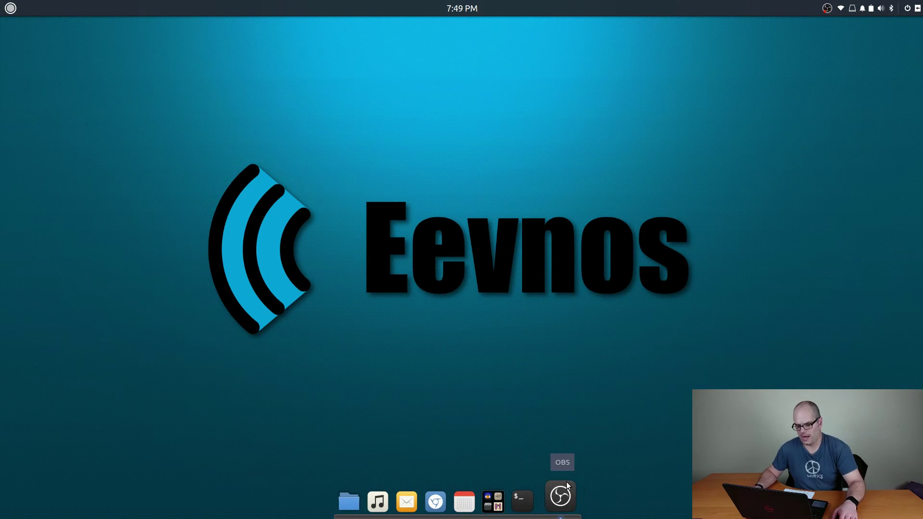
pyautogui.click(503, 500)
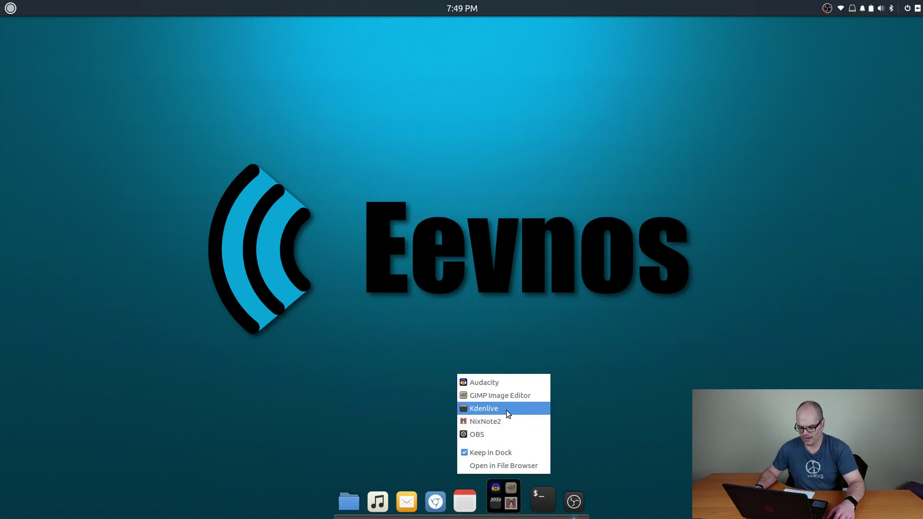
pyautogui.click(337, 267)
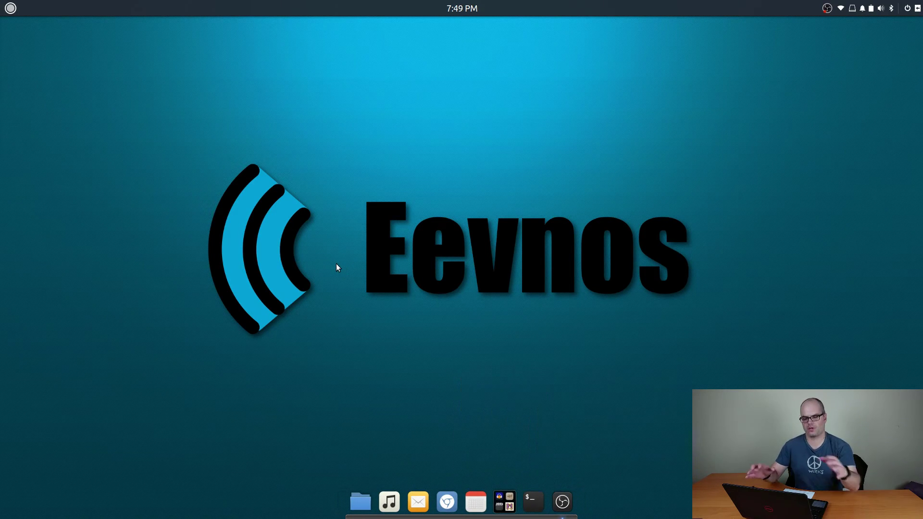
pyautogui.click(506, 504)
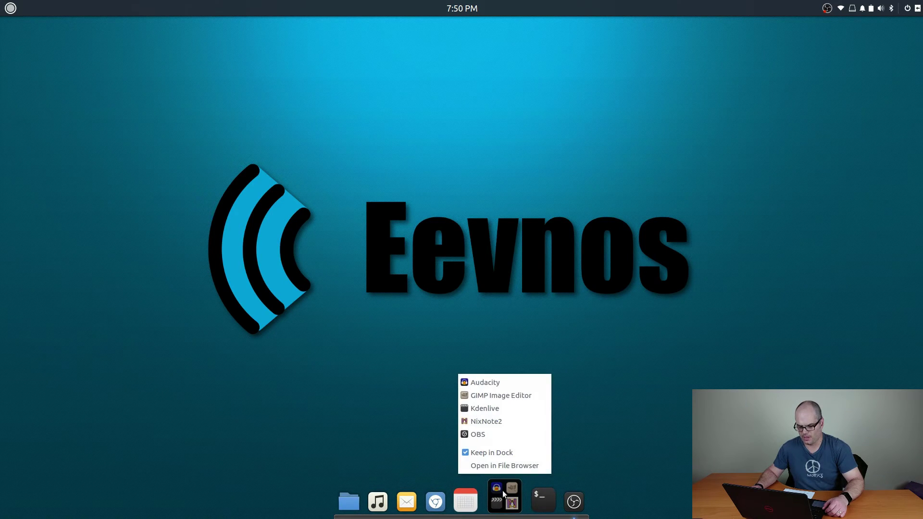
pyautogui.click(475, 422)
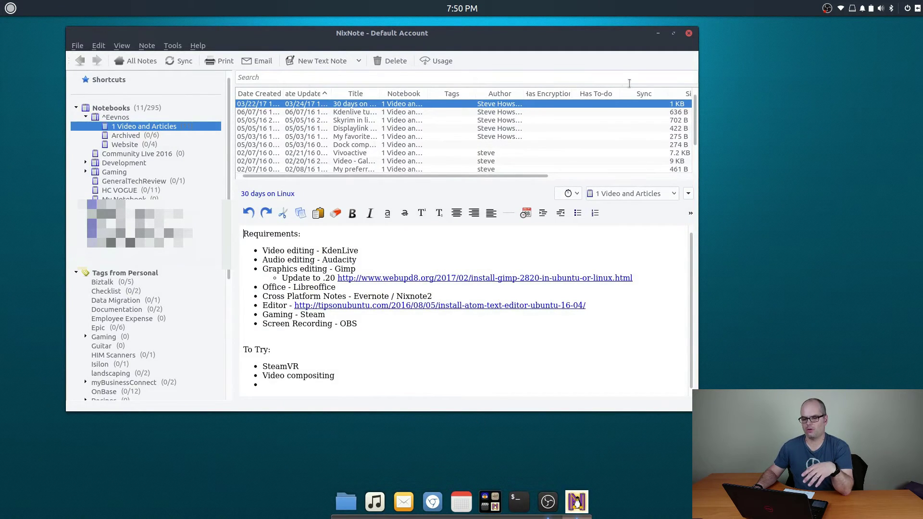
pyautogui.moveTo(592, 37); pyautogui.dragTo(602, 53)
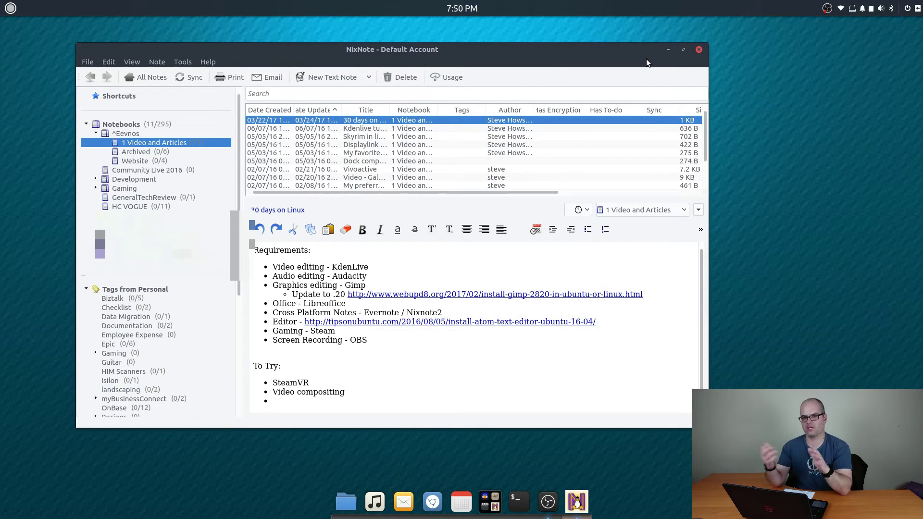
pyautogui.click(699, 50)
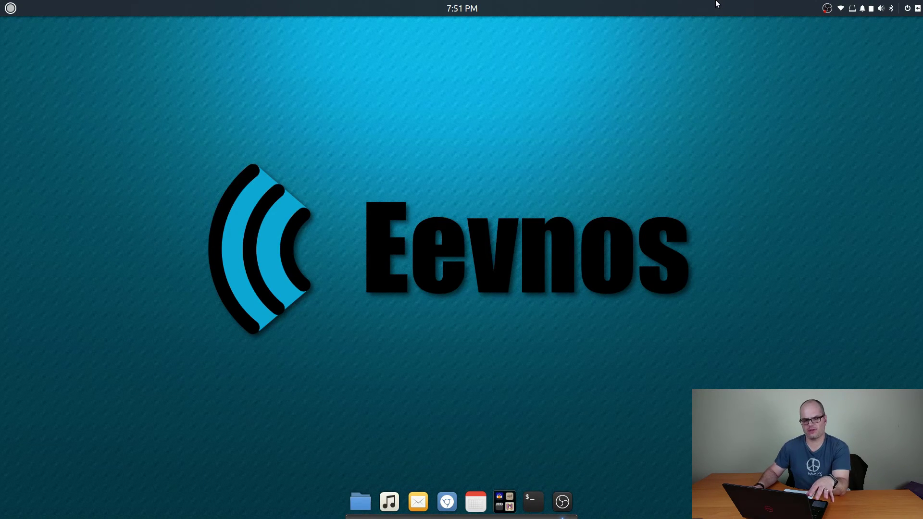
pyautogui.click(11, 9)
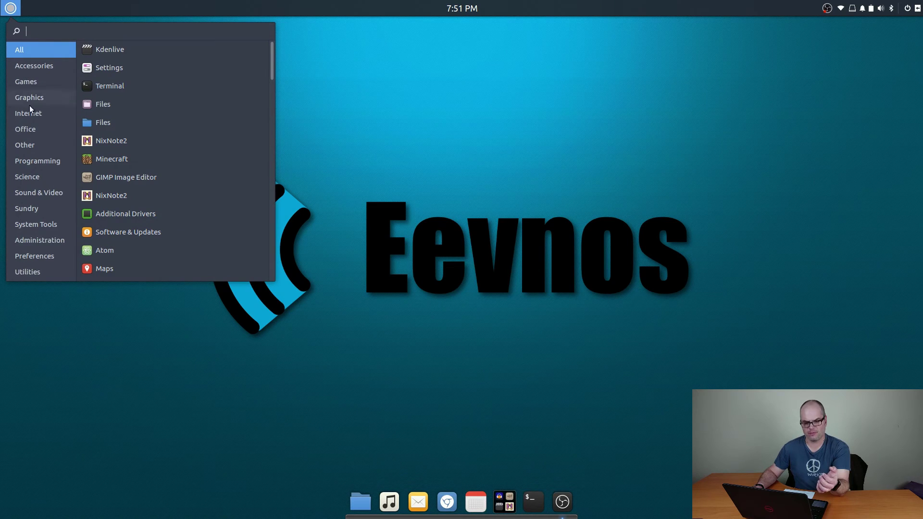
pyautogui.click(31, 128)
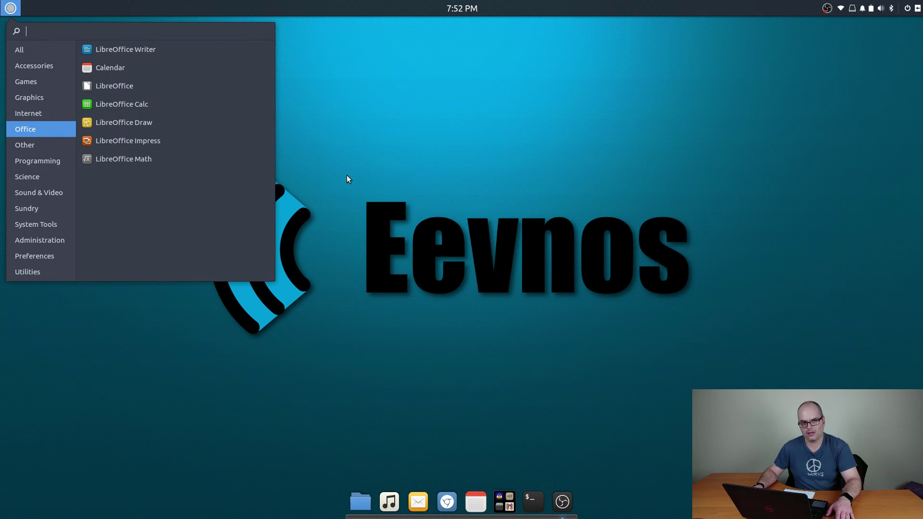
# Reopen the application menu and filter it to the Games category
pyautogui.click(348, 179)
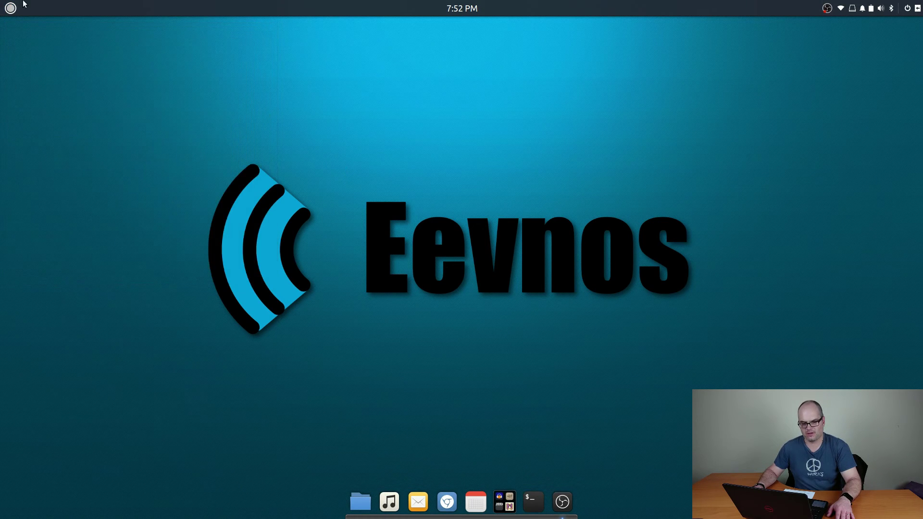
pyautogui.click(10, 8)
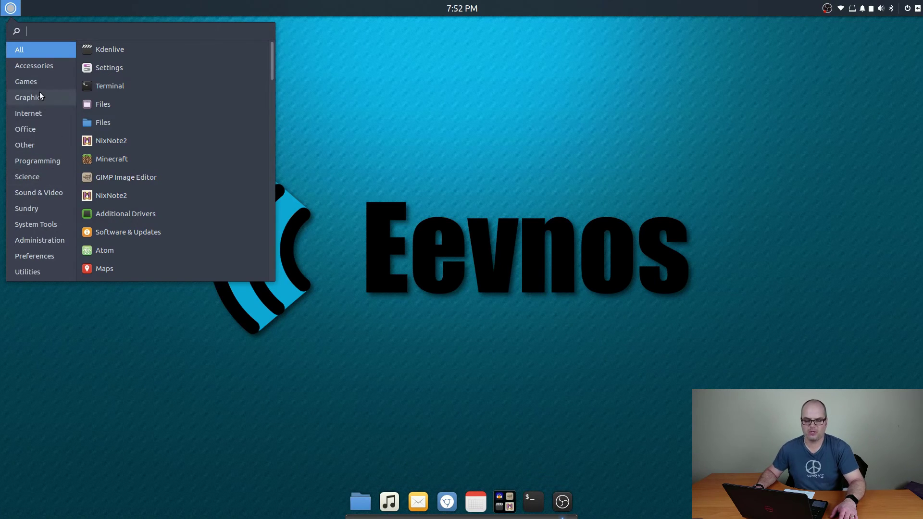
pyautogui.click(30, 83)
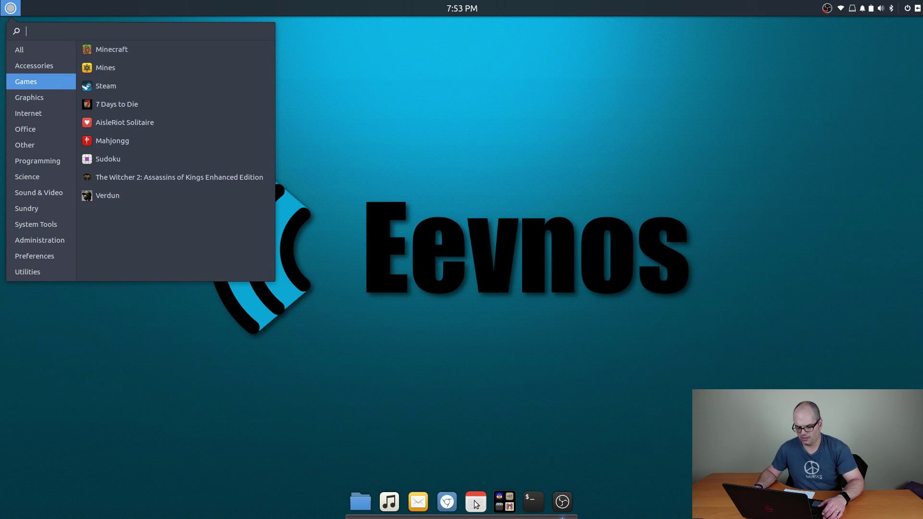
# Launch Chromium and search Google for 'minecraft ubuntu installer'
pyautogui.click(447, 502)
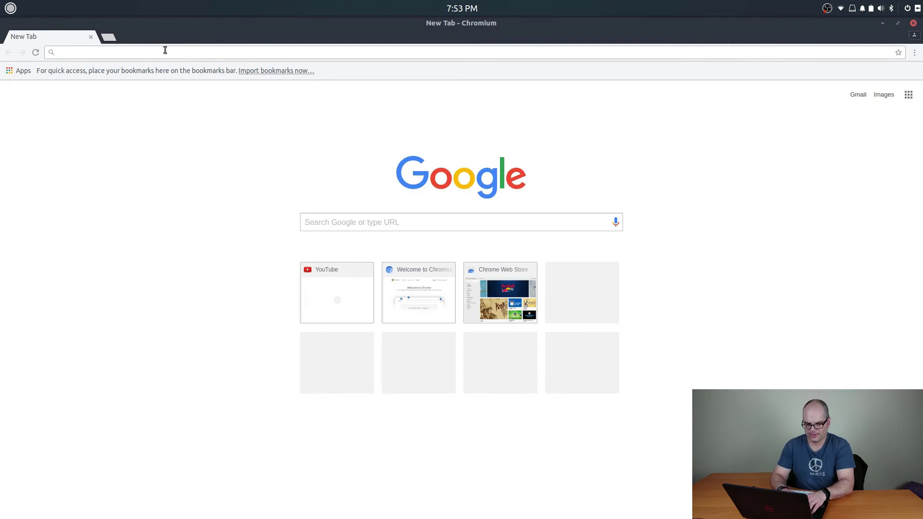
pyautogui.write('minecraf')
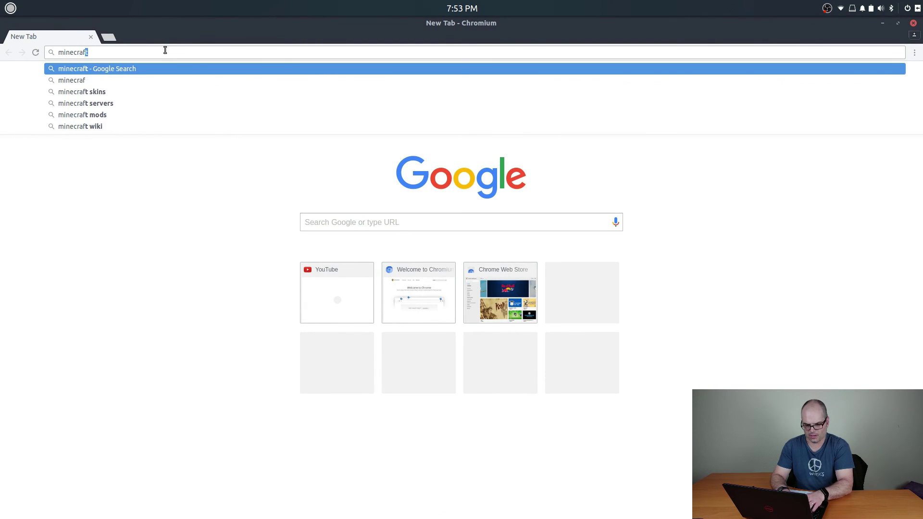
pyautogui.write('t ubuntu i')
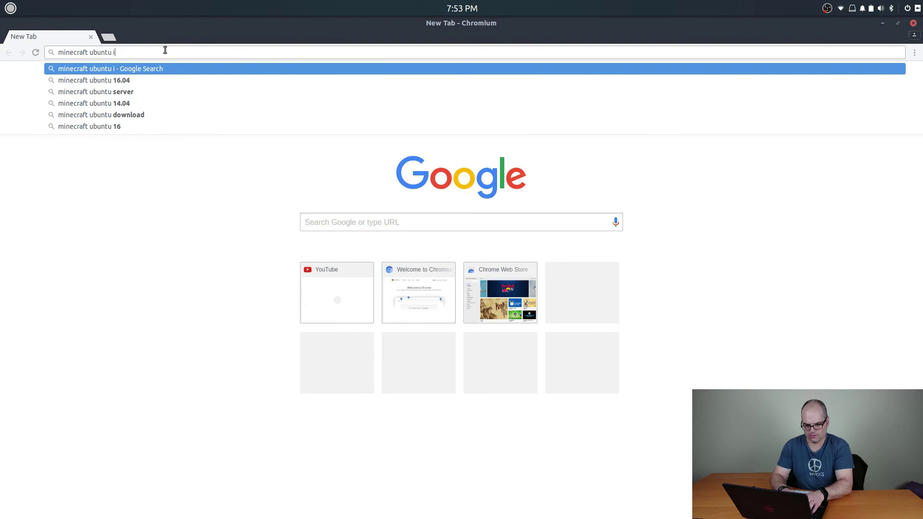
pyautogui.write('nstaller')
pyautogui.press('Return')
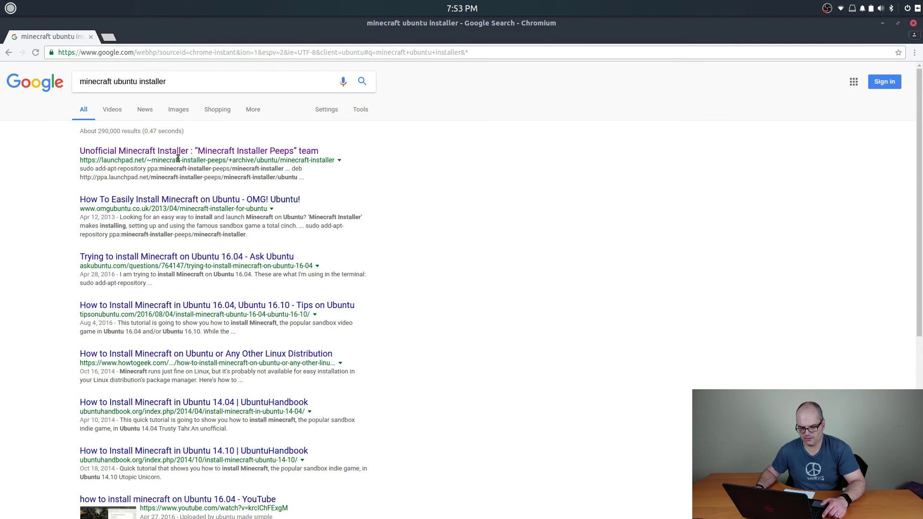
# Open the 'Unofficial Minecraft Installer' result and scroll to its add-apt-repository commands and packages
pyautogui.click(231, 155)
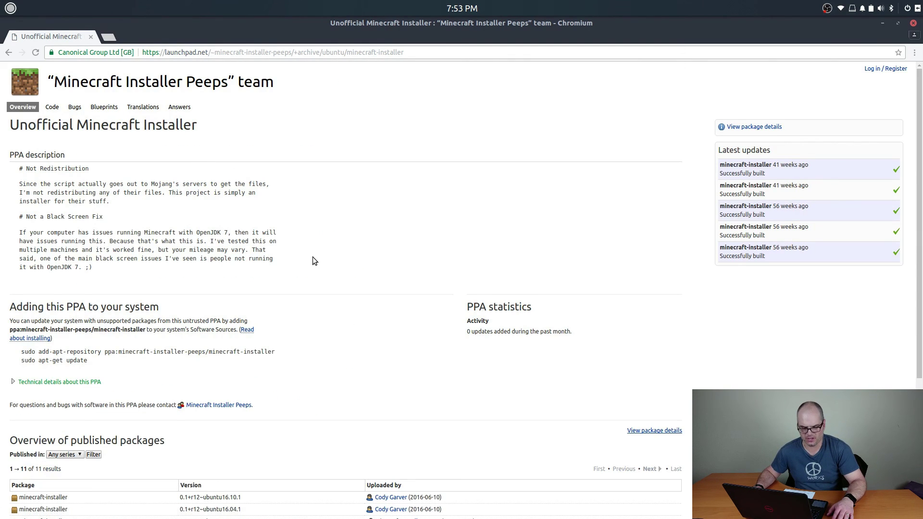
pyautogui.scroll(-3, 317, 262)
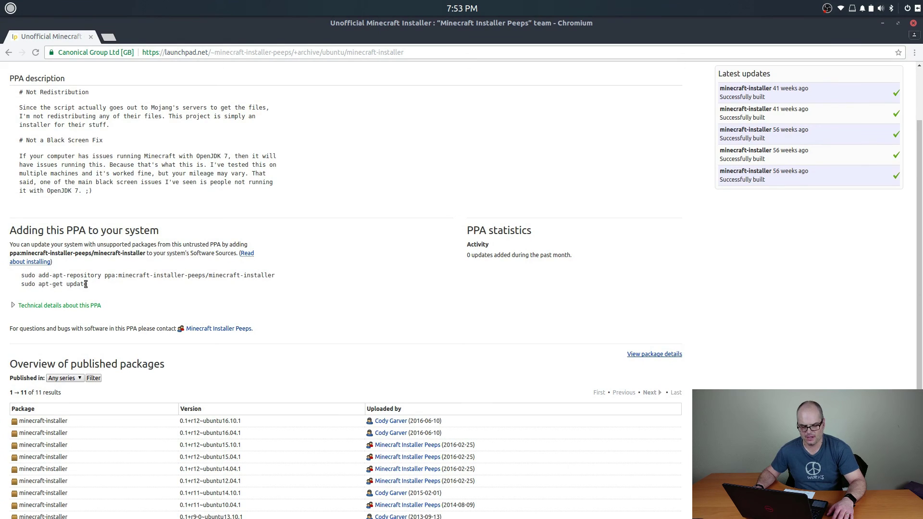
pyautogui.scroll(-2, 132, 313)
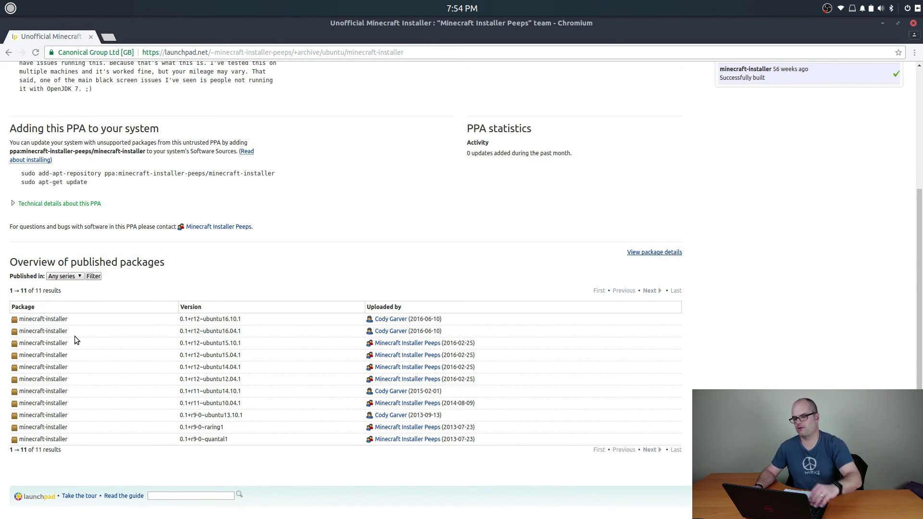
# Close Chromium and dismiss the application menu, leaving the Eevnos desktop and dock visible
pyautogui.click(913, 25)
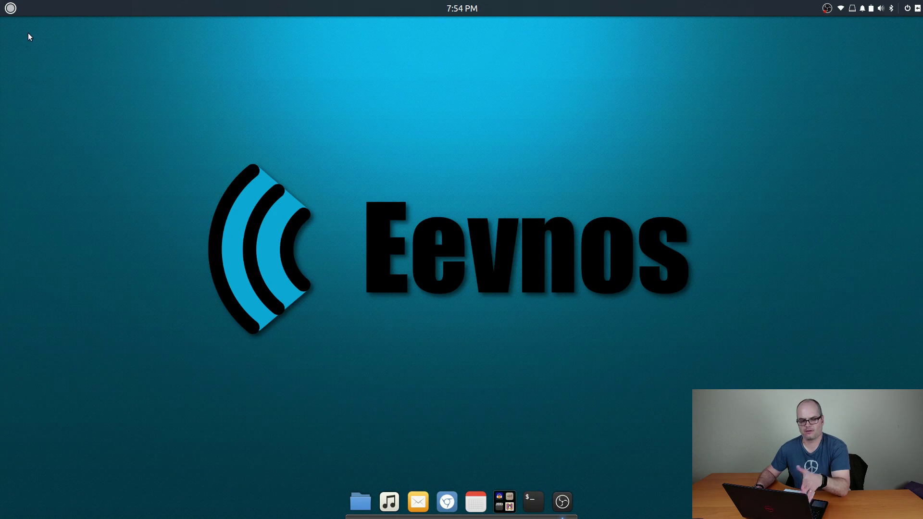
pyautogui.click(10, 8)
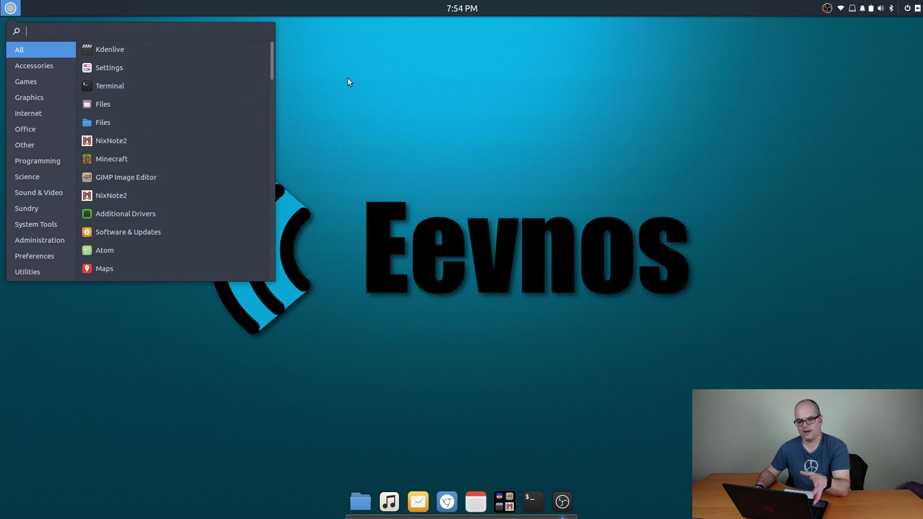
pyautogui.click(375, 107)
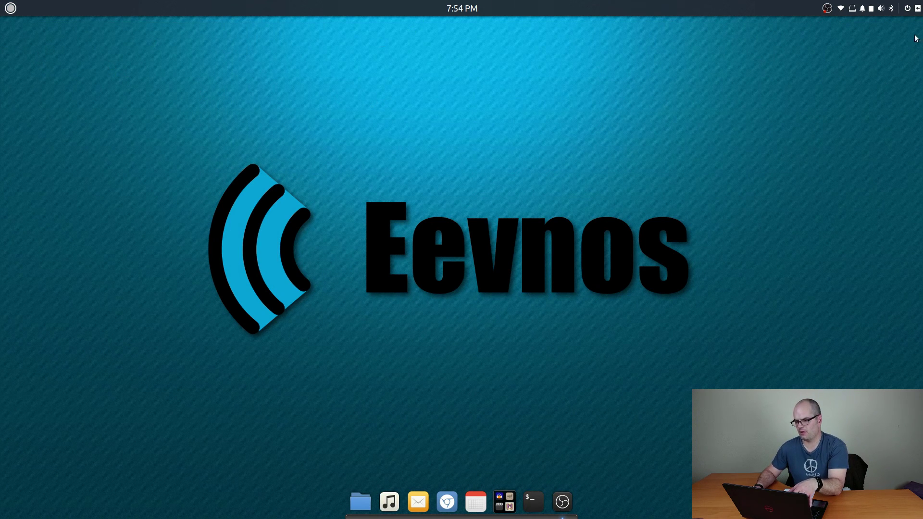
# Open the top-right power menu and expand the user entry to reveal Logout
pyautogui.click(906, 9)
pyautogui.click(846, 35)
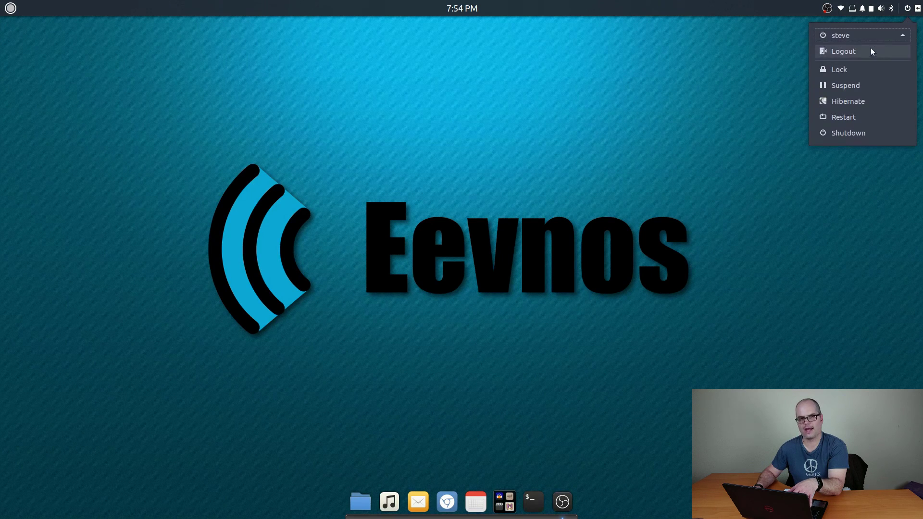